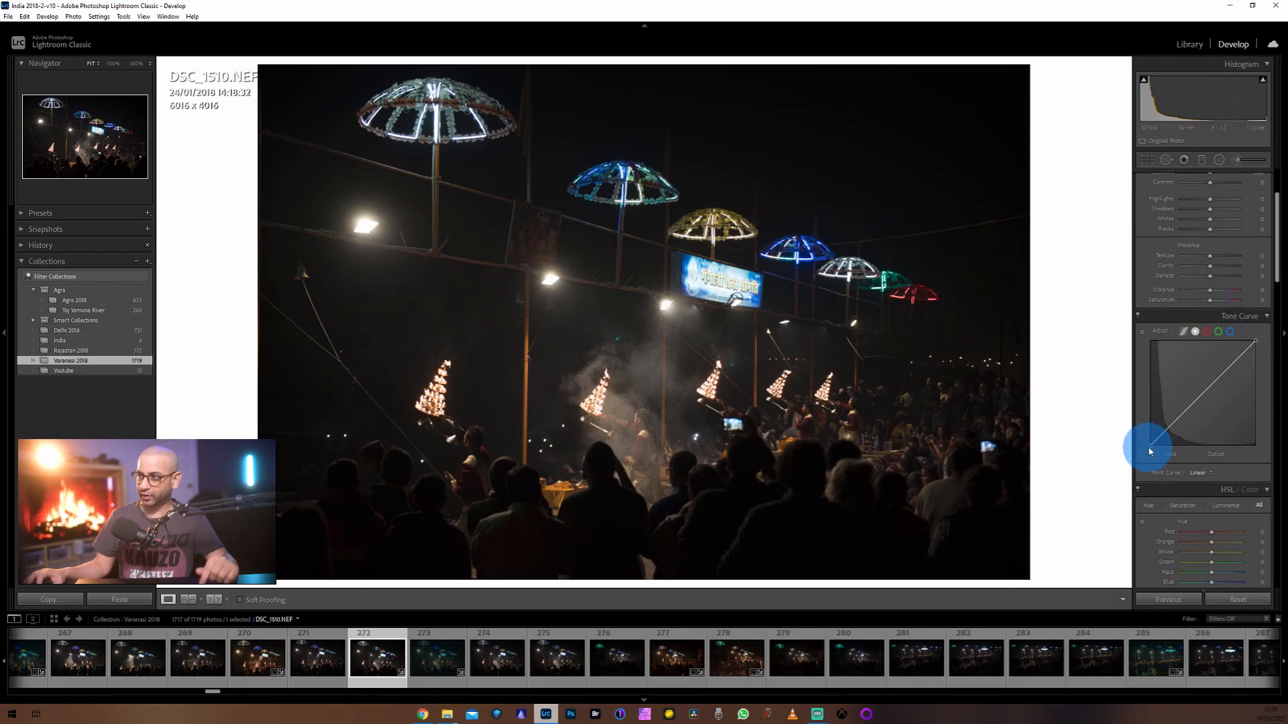
# Try moving the tone curve's black point, midpoint and white point, undoing each trial adjustment
pyautogui.moveTo(1151, 448); pyautogui.dragTo(1133, 414)
pyautogui.hotkey('ctrl', 'z')
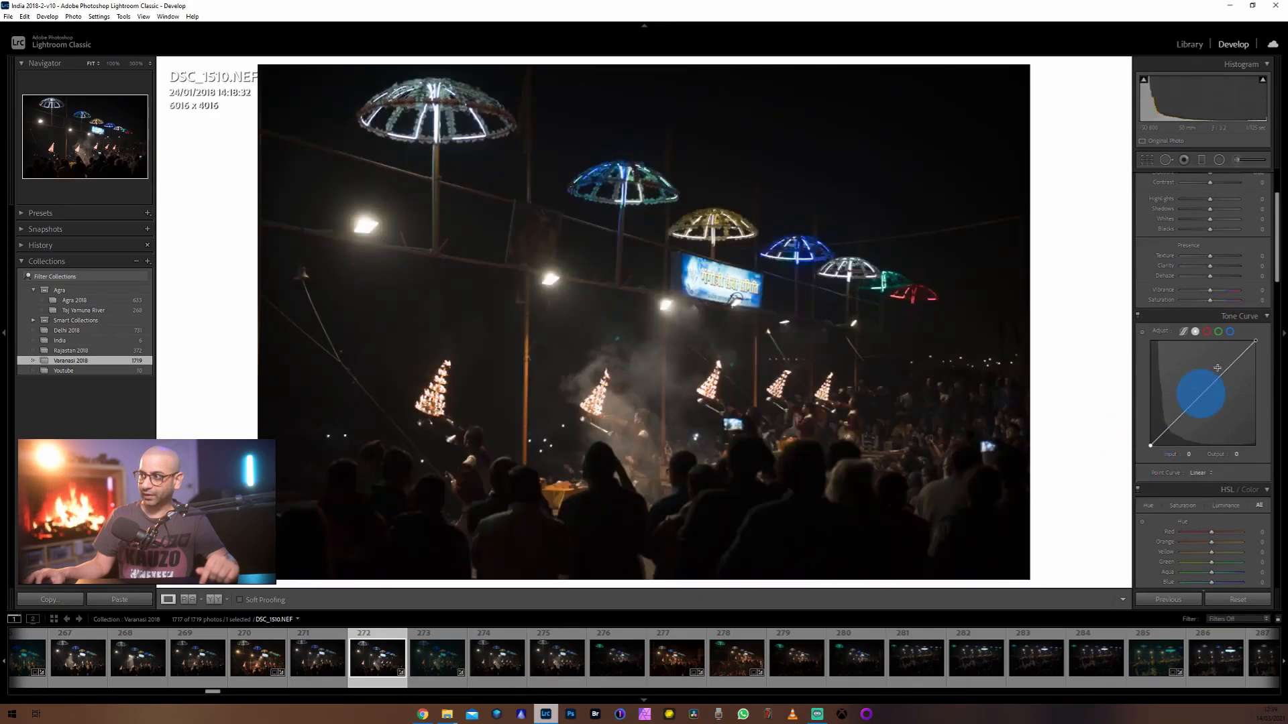
pyautogui.moveTo(1202, 399)
pyautogui.mouseDown()
pyautogui.moveTo(1176, 359)
pyautogui.moveTo(1200, 398)
pyautogui.mouseUp()
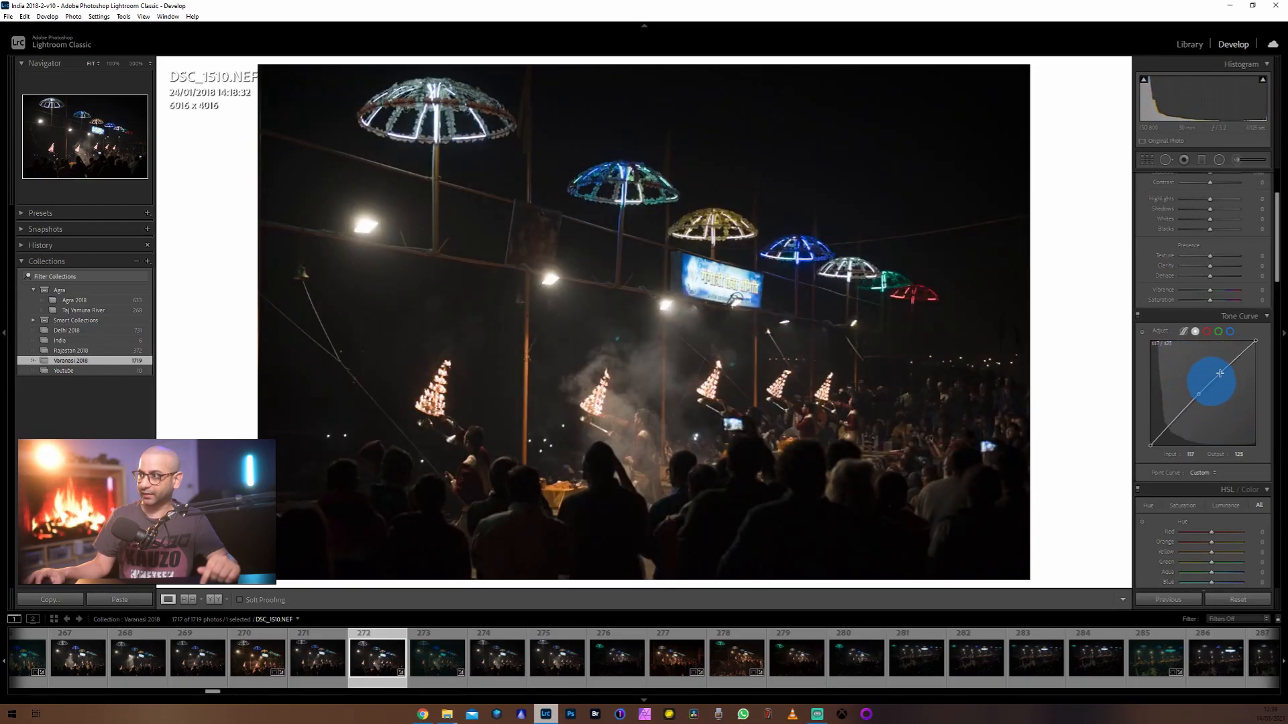
pyautogui.moveTo(1254, 340); pyautogui.dragTo(1261, 396)
pyautogui.hotkey('ctrl', 'z')
pyautogui.hotkey('ctrl', 'z')
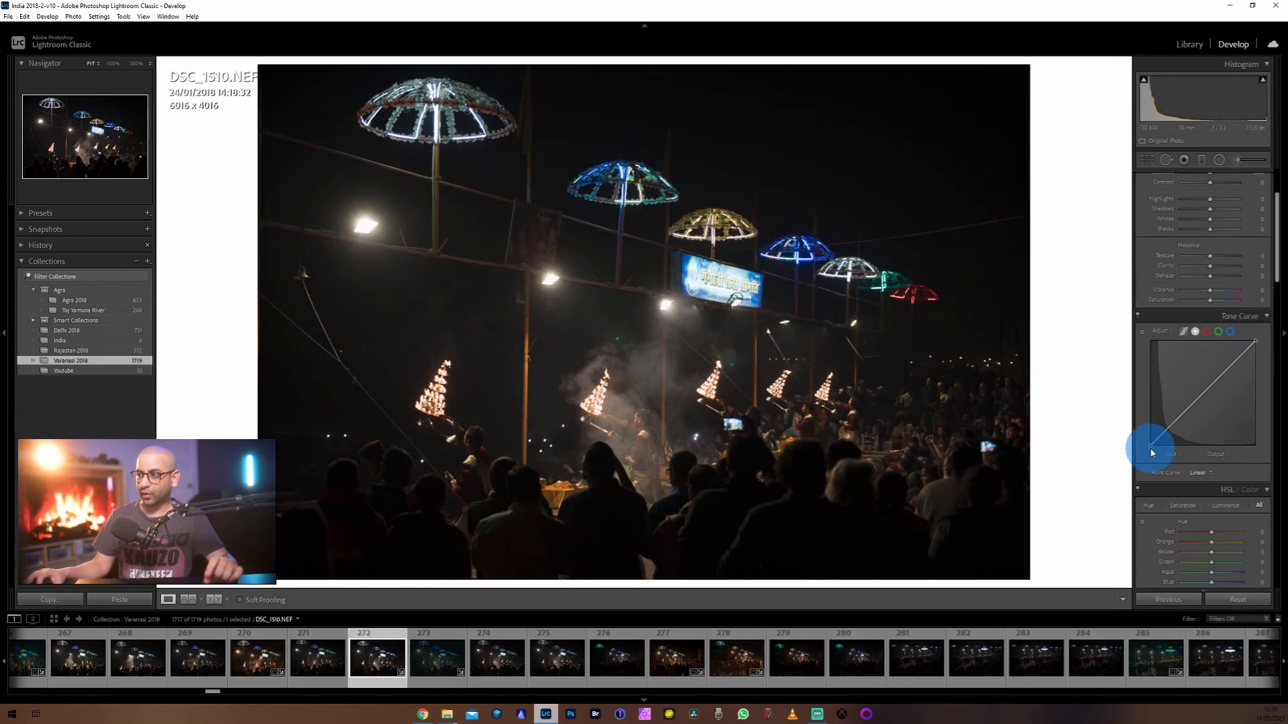
# Try lifting the tone curve's black point with the midtones anchored, and reset the curve channel
pyautogui.click(1201, 396)
pyautogui.moveTo(1150, 446); pyautogui.dragTo(1138, 448)
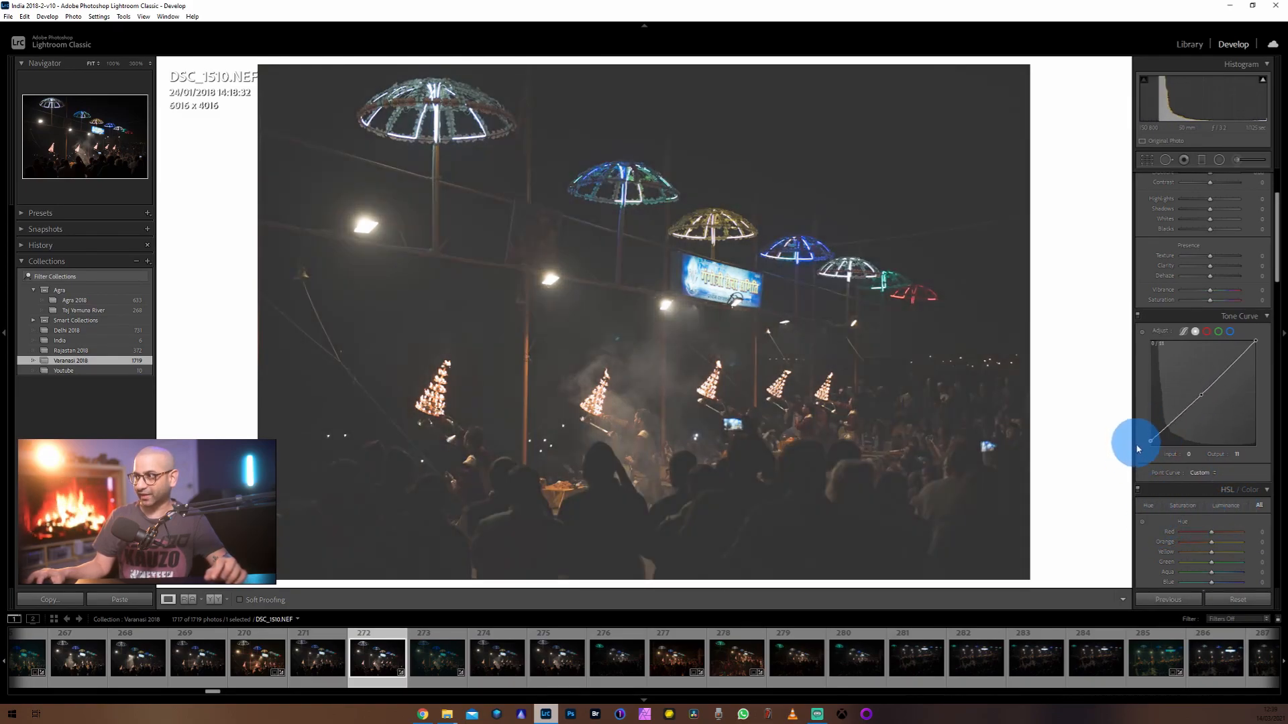
pyautogui.hotkey('ctrl', 'z')
pyautogui.rightClick(1183, 413)
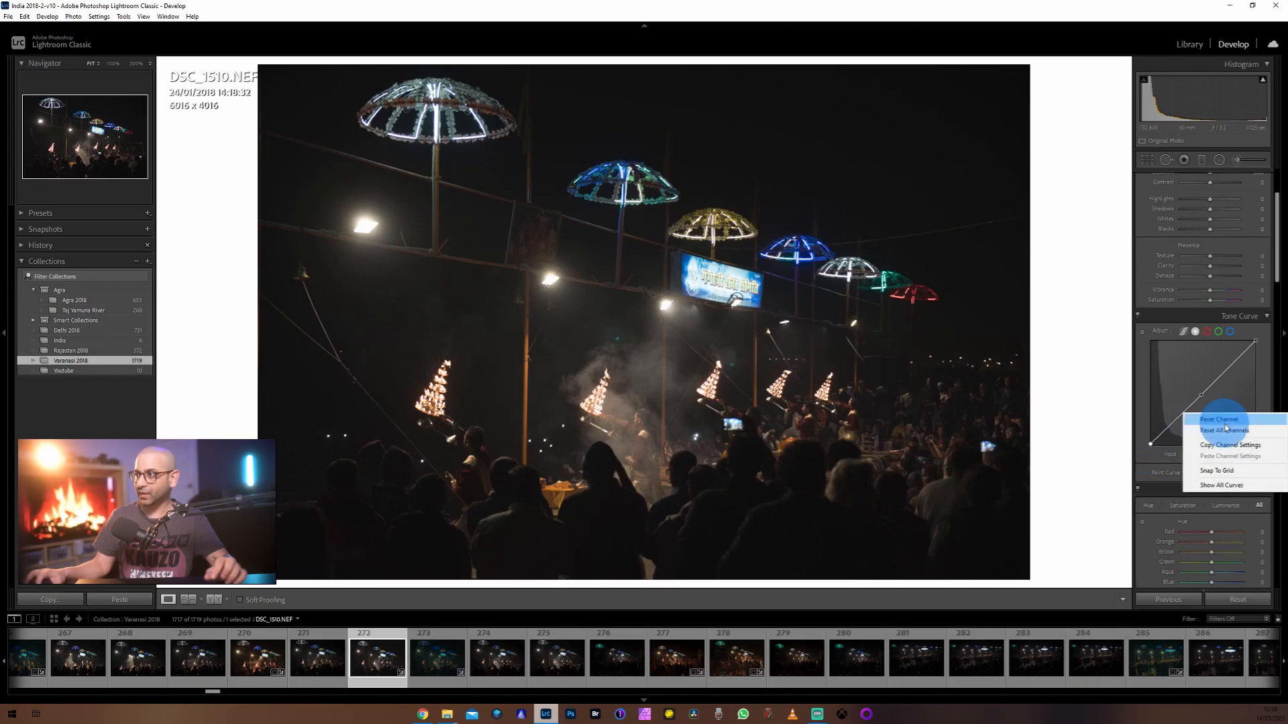
pyautogui.click(1225, 423)
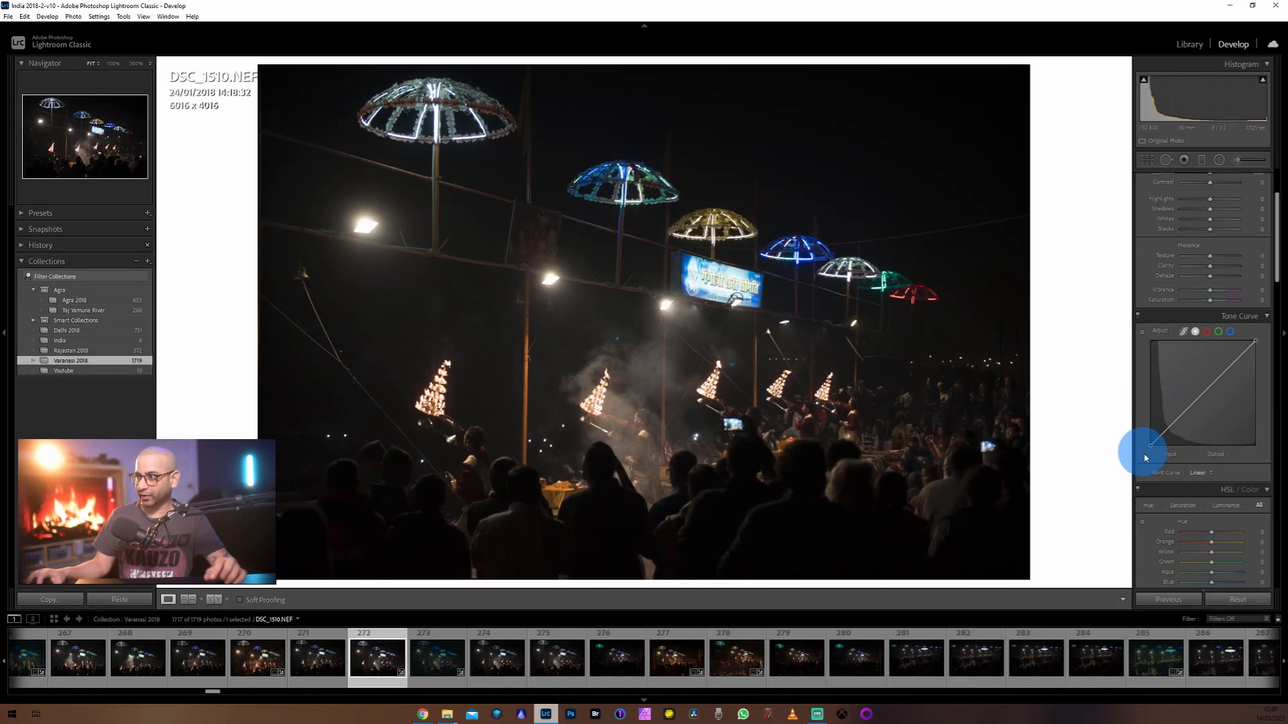
# Try moving both end points of the tone curve around a midpoint anchor, and delete that anchor
pyautogui.moveTo(1151, 446); pyautogui.dragTo(1118, 458)
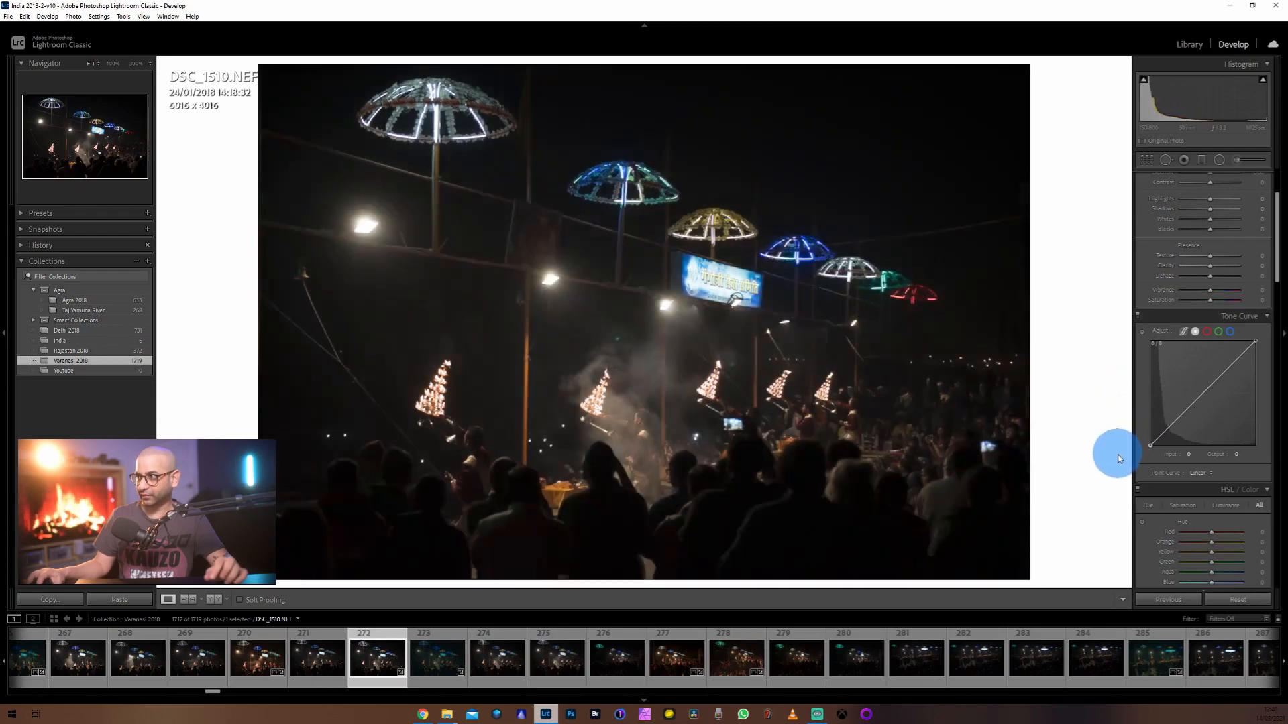
pyautogui.click(1200, 402)
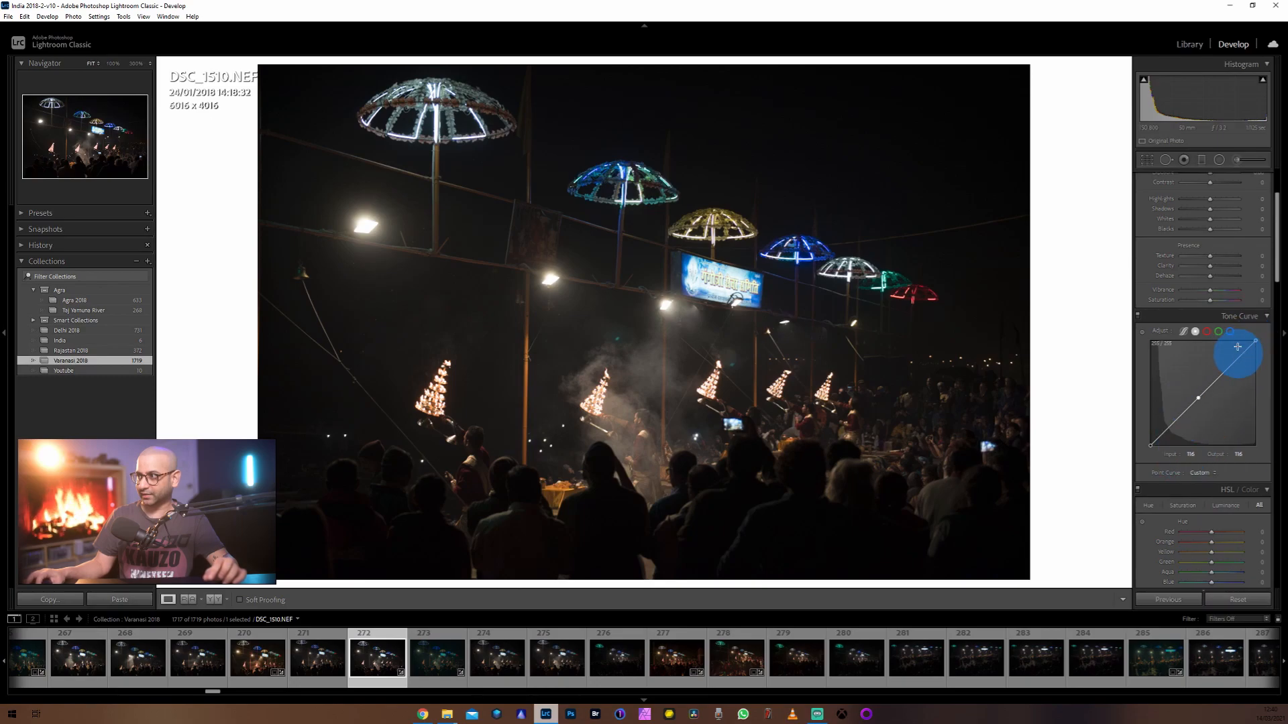
pyautogui.moveTo(1256, 345)
pyautogui.mouseDown()
pyautogui.moveTo(1265, 359)
pyautogui.moveTo(1264, 325)
pyautogui.moveTo(1268, 371)
pyautogui.moveTo(1265, 336)
pyautogui.moveTo(1231, 325)
pyautogui.moveTo(1268, 331)
pyautogui.moveTo(1241, 323)
pyautogui.moveTo(1280, 377)
pyautogui.moveTo(1270, 336)
pyautogui.mouseUp()
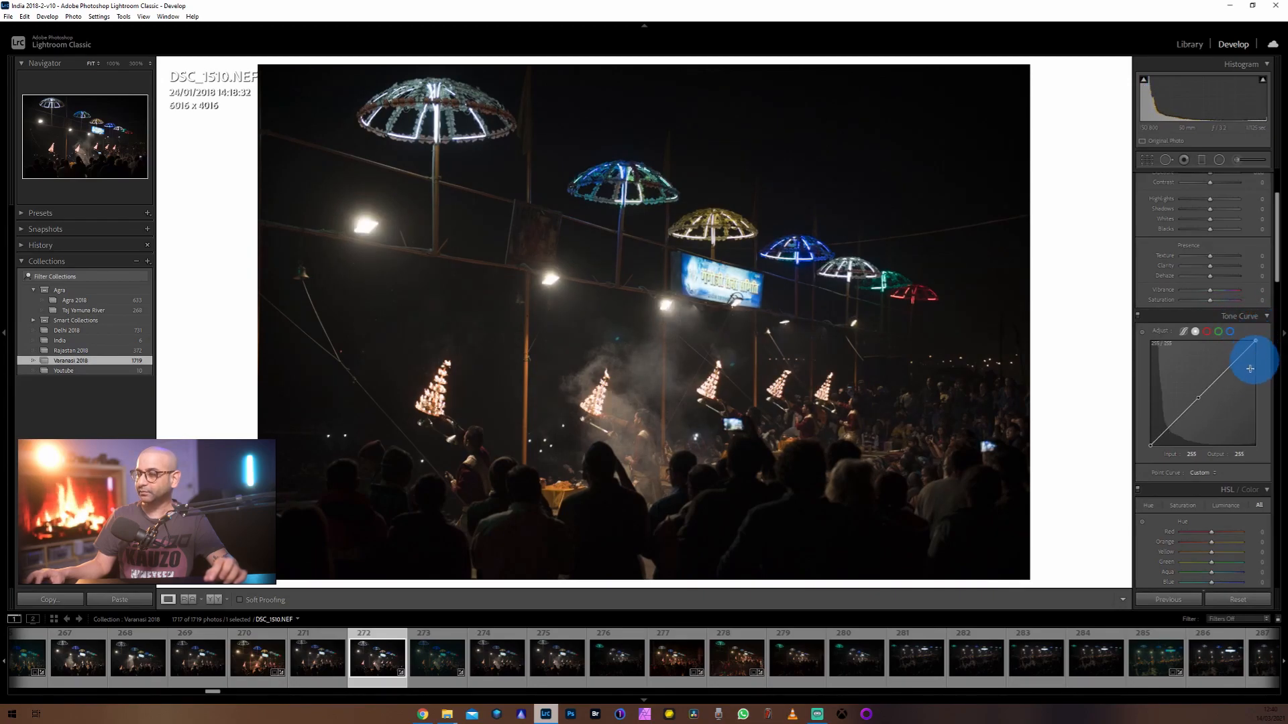
pyautogui.rightClick(1200, 401)
pyautogui.click(1217, 406)
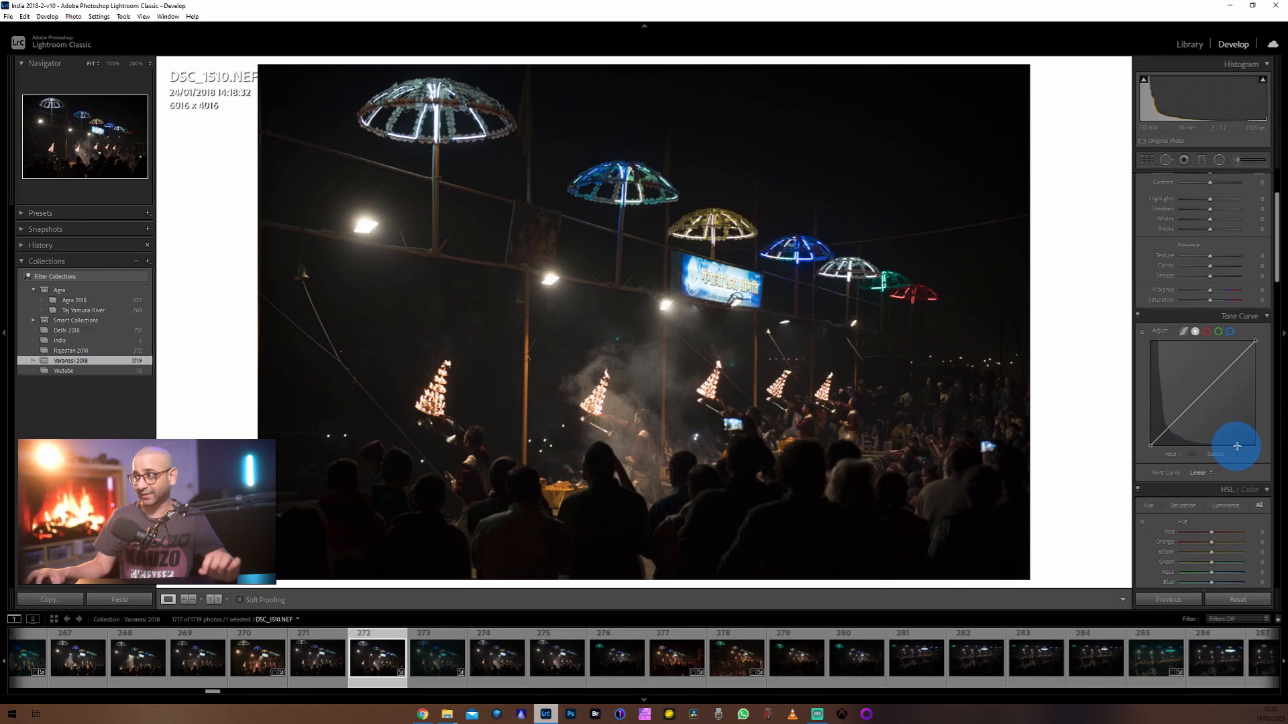
# Brighten the night photo by moving the curve's white point to input 139, output 255, and compare with the tone curve off
pyautogui.moveTo(1255, 341); pyautogui.dragTo(1210, 331)
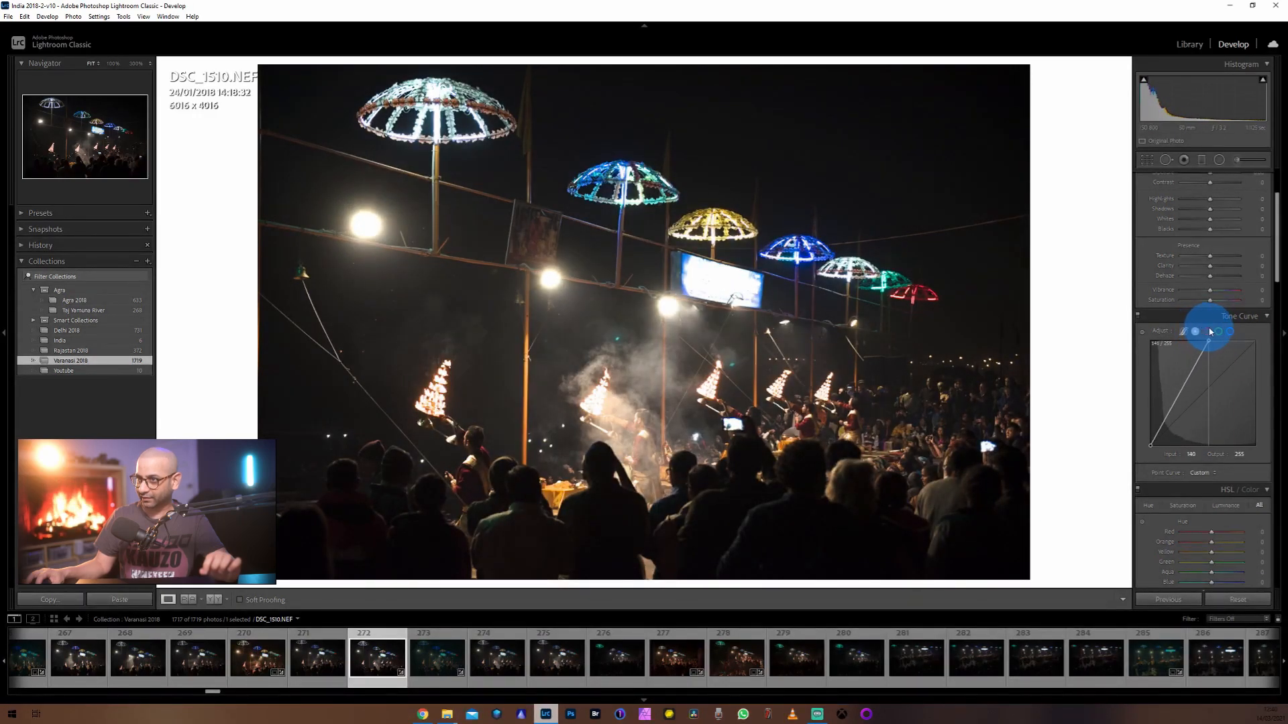
pyautogui.moveTo(1209, 331); pyautogui.dragTo(1210, 333)
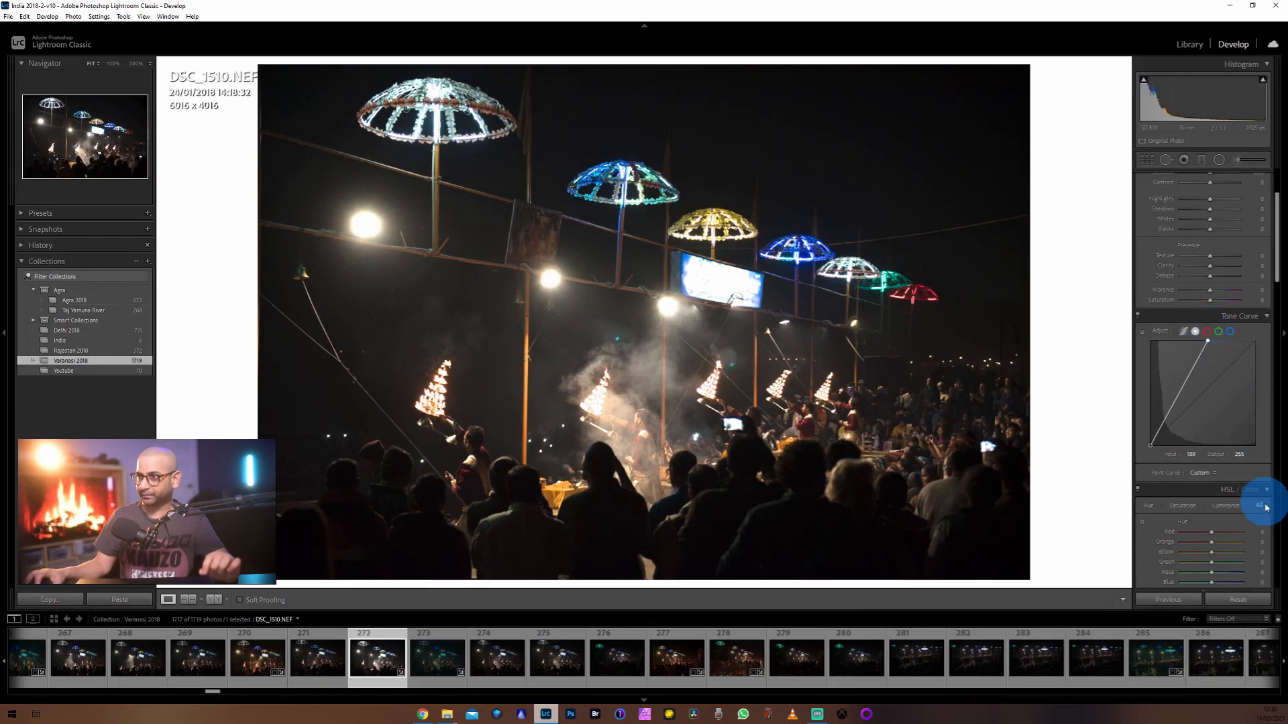
pyautogui.click(1139, 316)
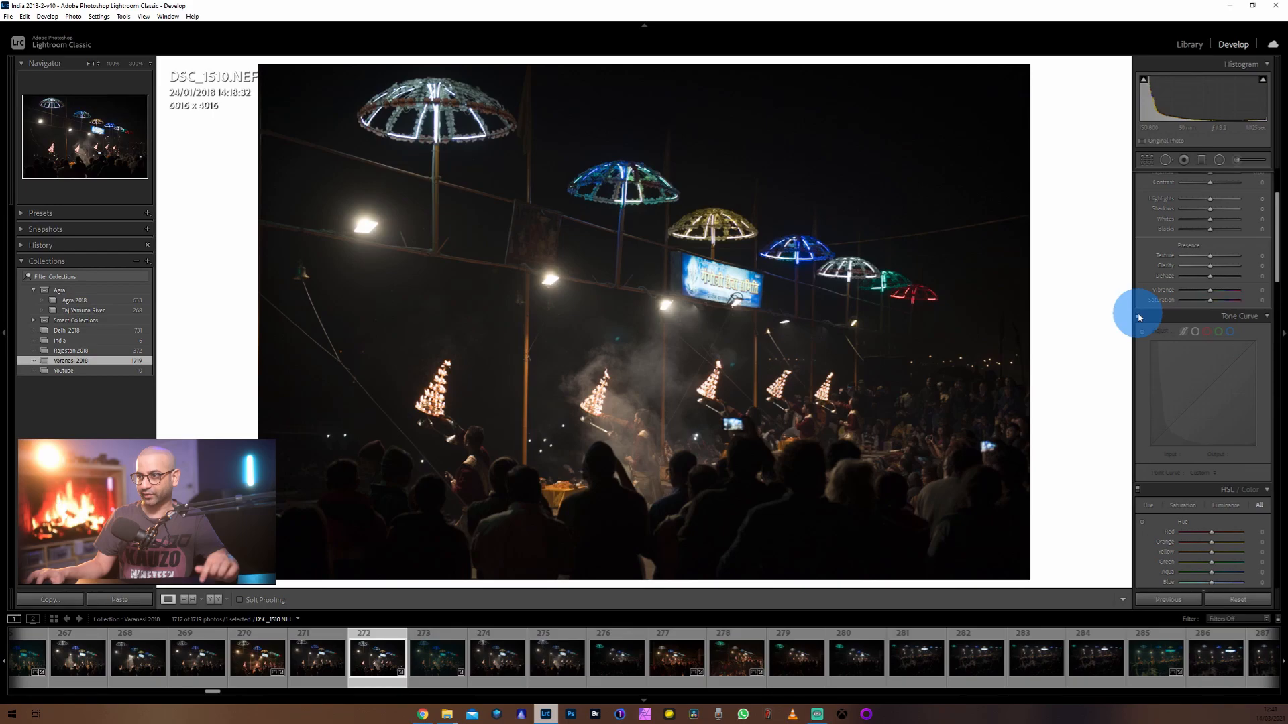
pyautogui.click(1138, 317)
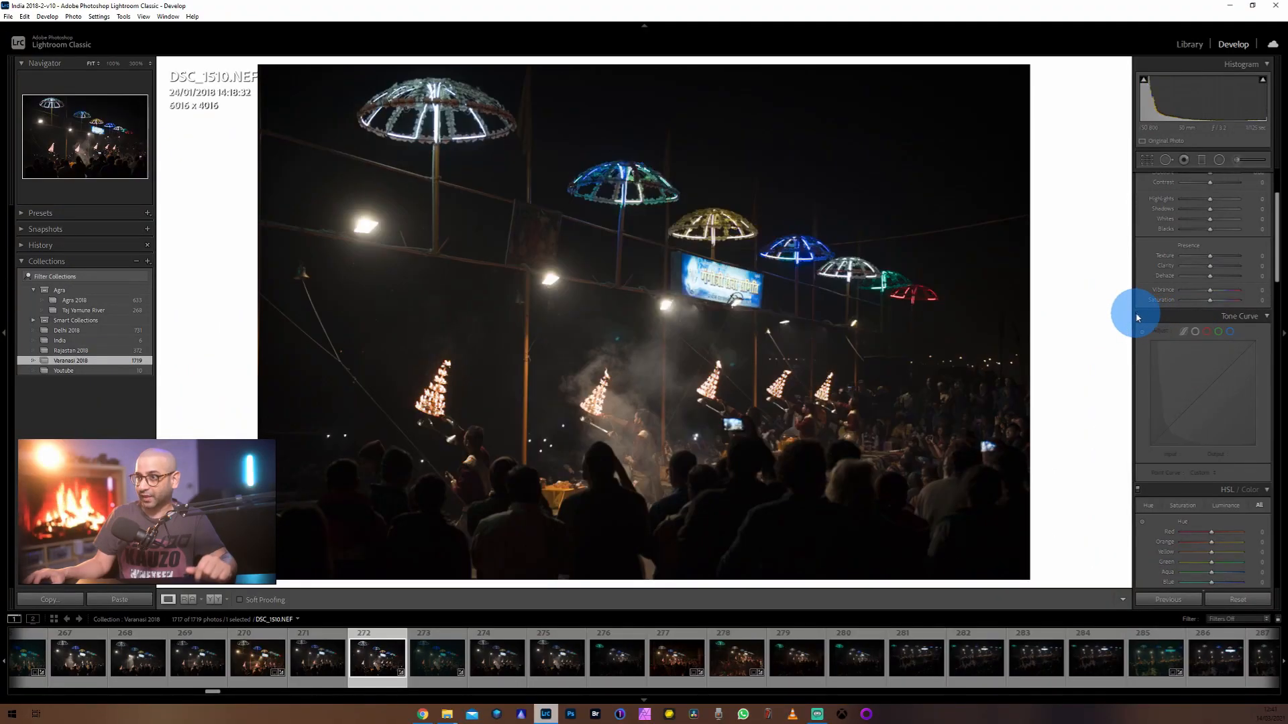
pyautogui.click(1137, 317)
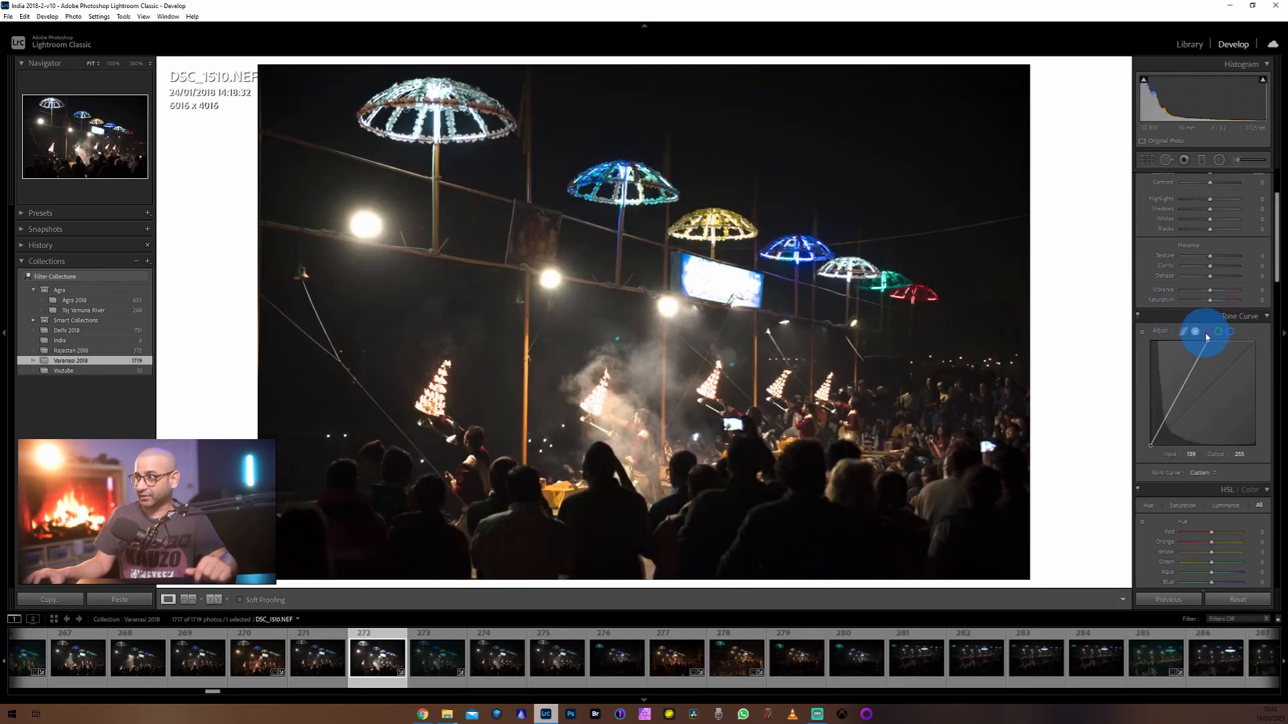
# Anchor the midtones on the steepened tone curve and ease the white point back to input 206, output 255
pyautogui.moveTo(1210, 345); pyautogui.dragTo(1193, 341)
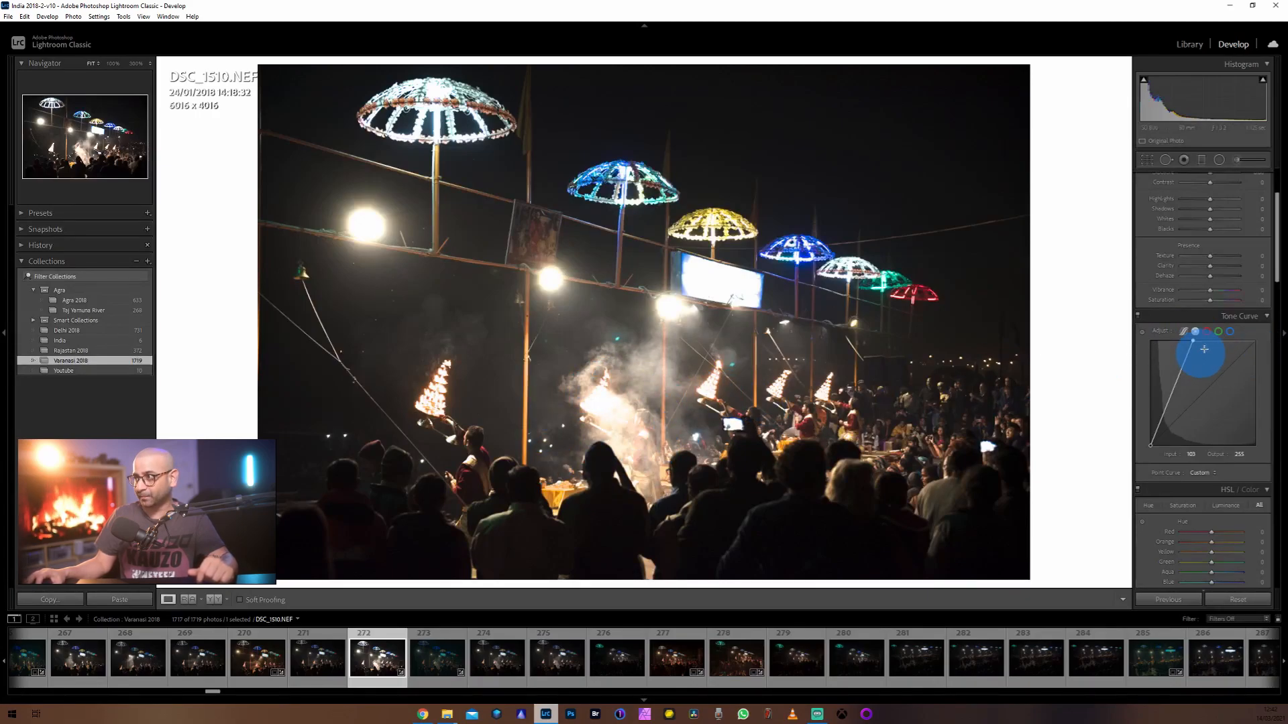
pyautogui.moveTo(1194, 344); pyautogui.dragTo(1212, 343)
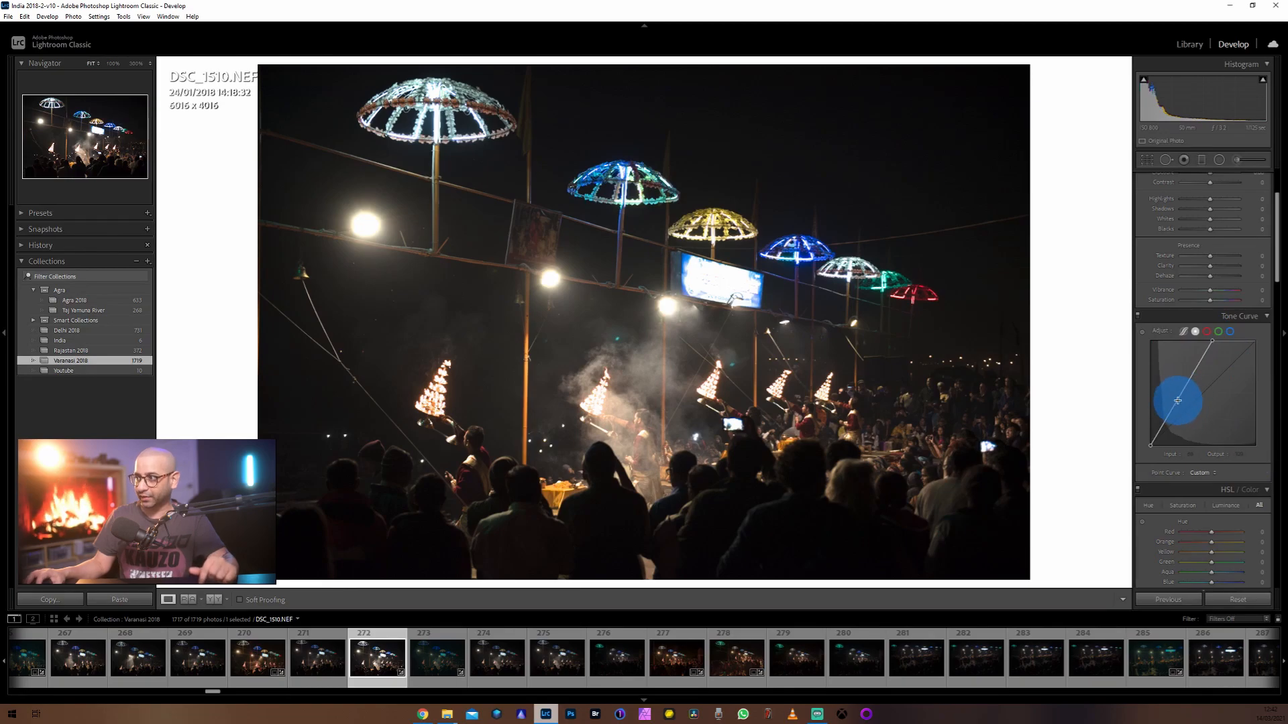
pyautogui.click(1180, 396)
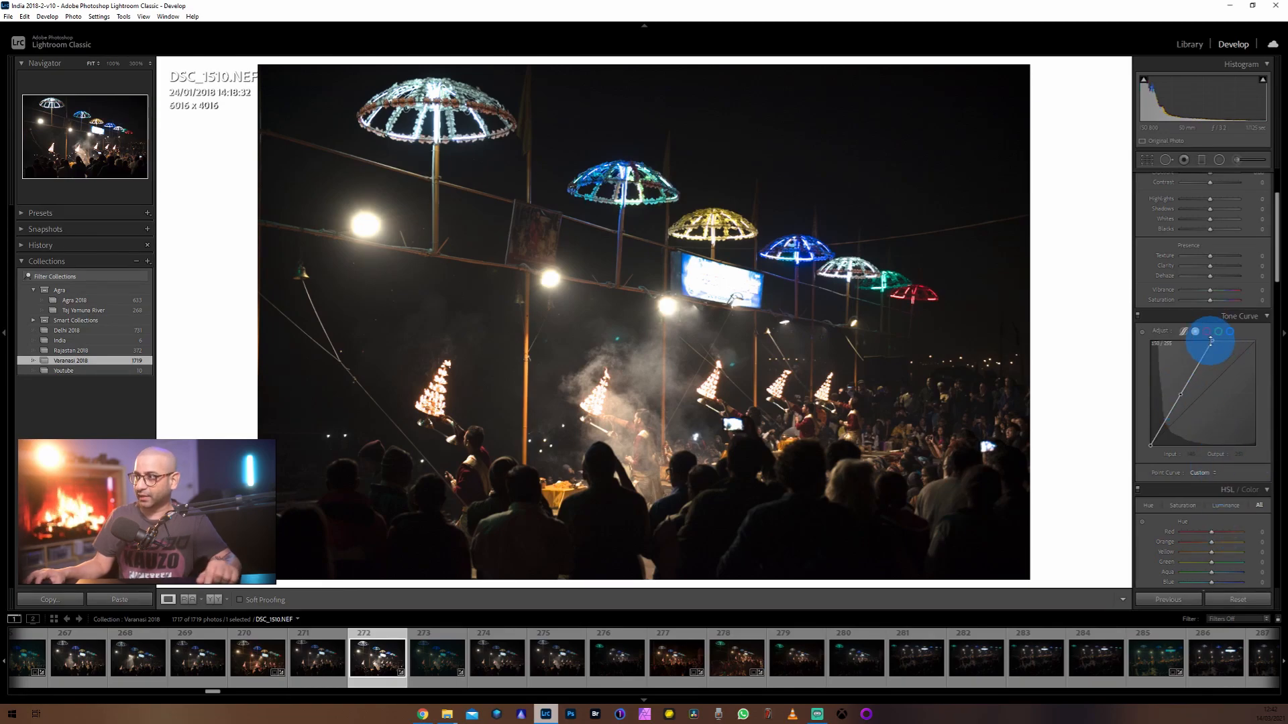
pyautogui.moveTo(1214, 345); pyautogui.dragTo(1236, 340)
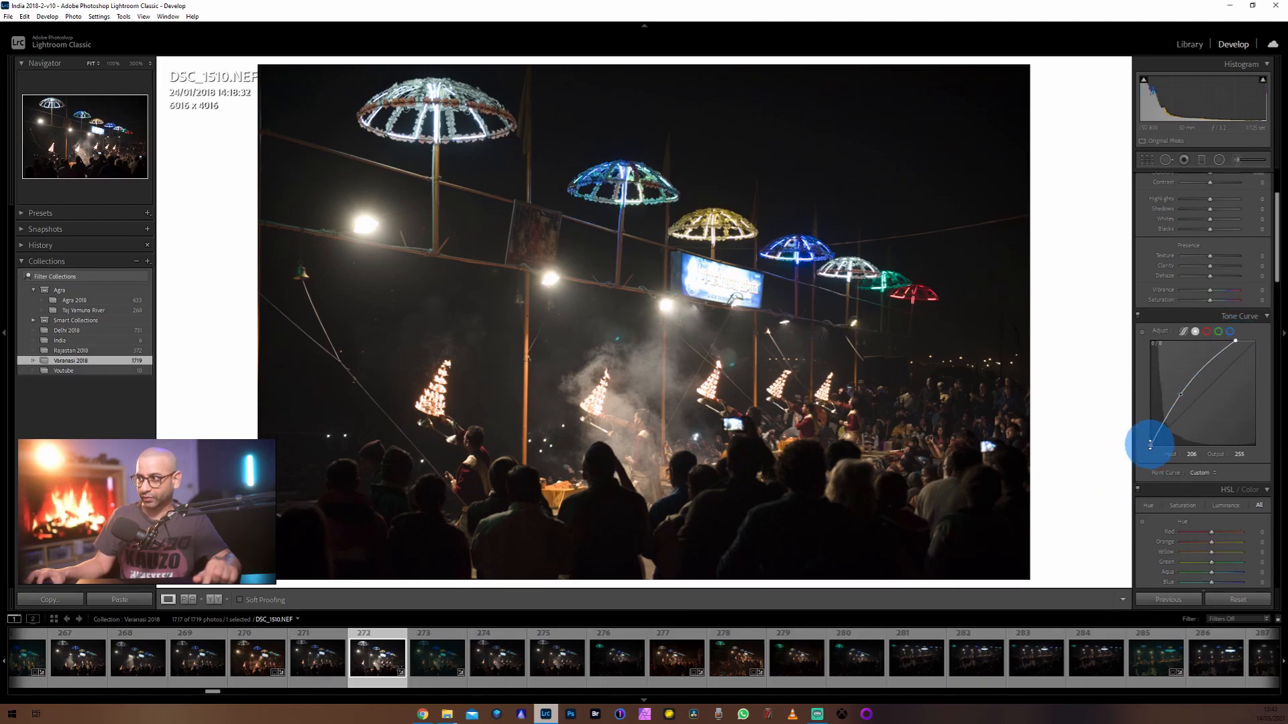
# Try shifting the tone curve's black point to alter the shadows, and return it to input 0, output 0
pyautogui.moveTo(1151, 448); pyautogui.dragTo(1147, 448)
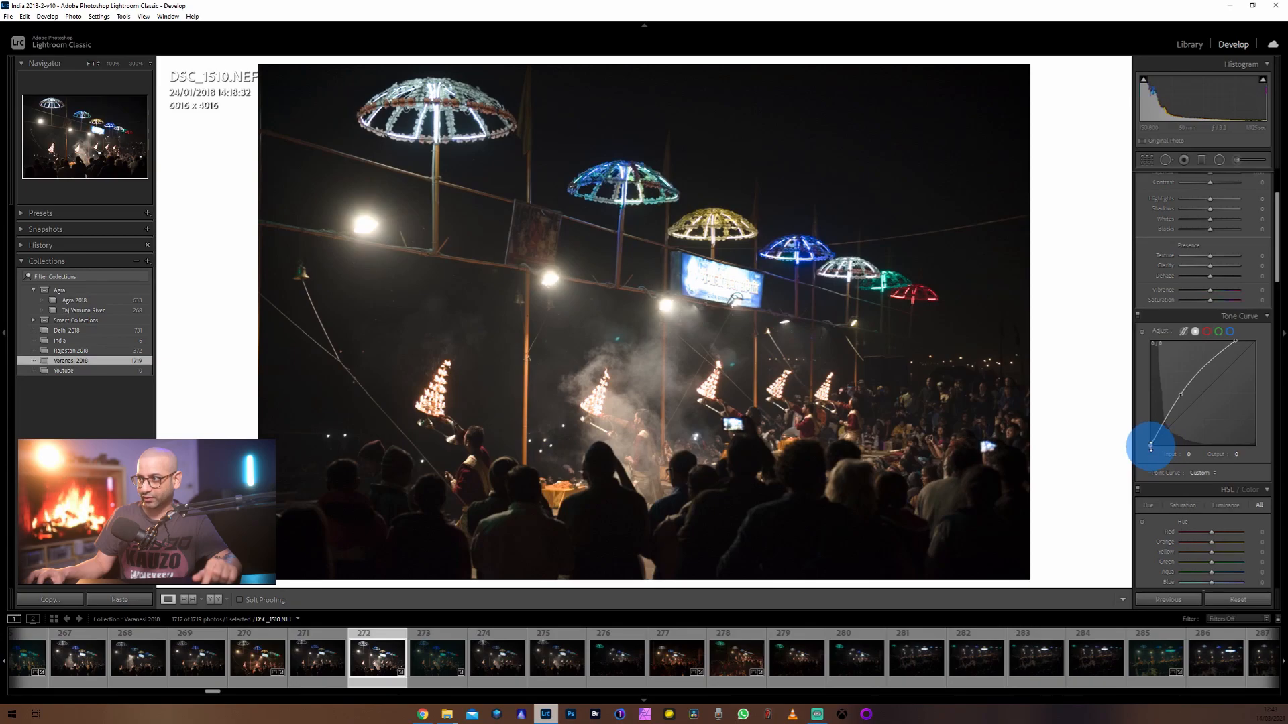
pyautogui.moveTo(1153, 451); pyautogui.dragTo(1154, 451)
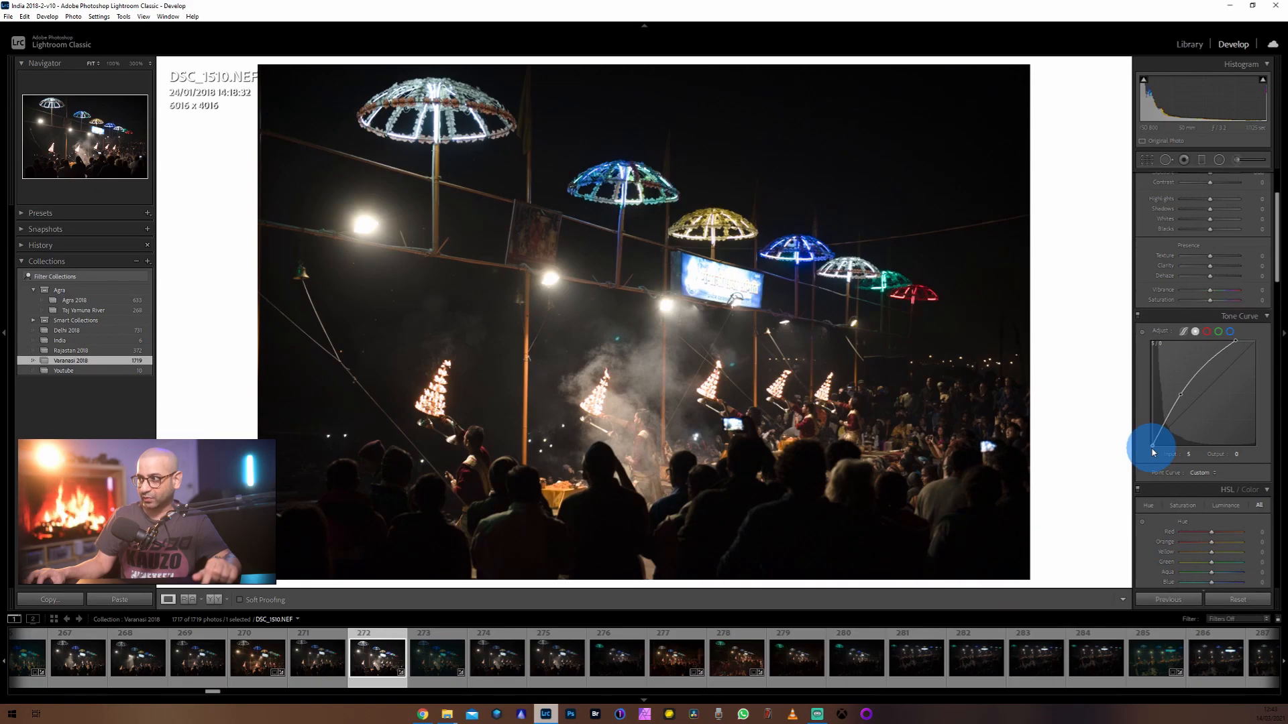
pyautogui.moveTo(1149, 448)
pyautogui.mouseDown()
pyautogui.moveTo(1167, 461)
pyautogui.moveTo(1147, 462)
pyautogui.mouseUp()
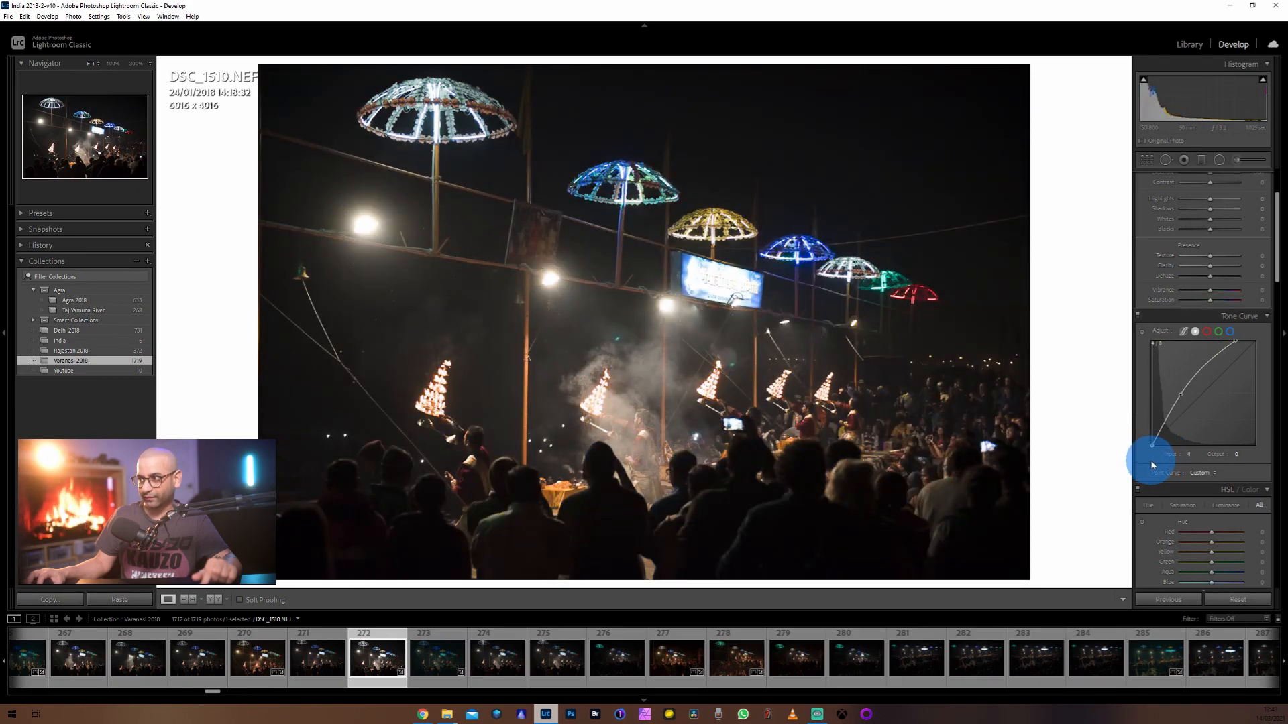
pyautogui.moveTo(1150, 461); pyautogui.dragTo(1149, 446)
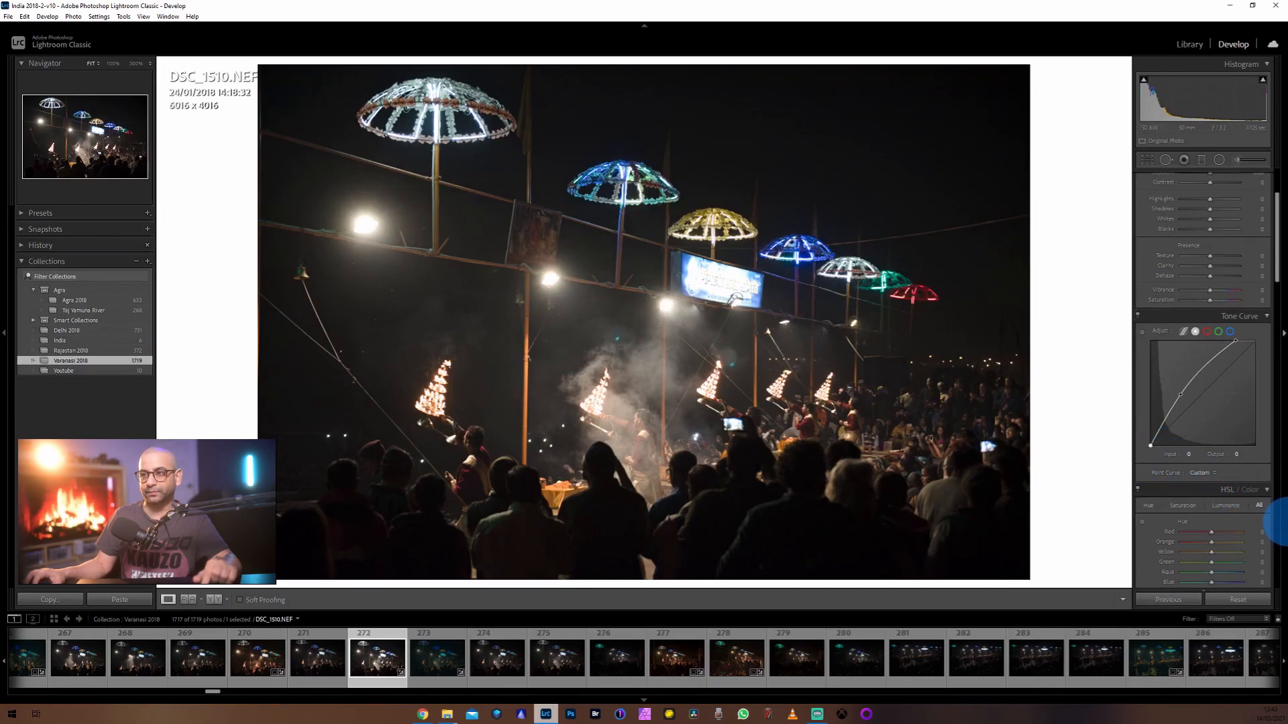
# Compare the night photo with and without the tone curve adjustment
pyautogui.click(1139, 316)
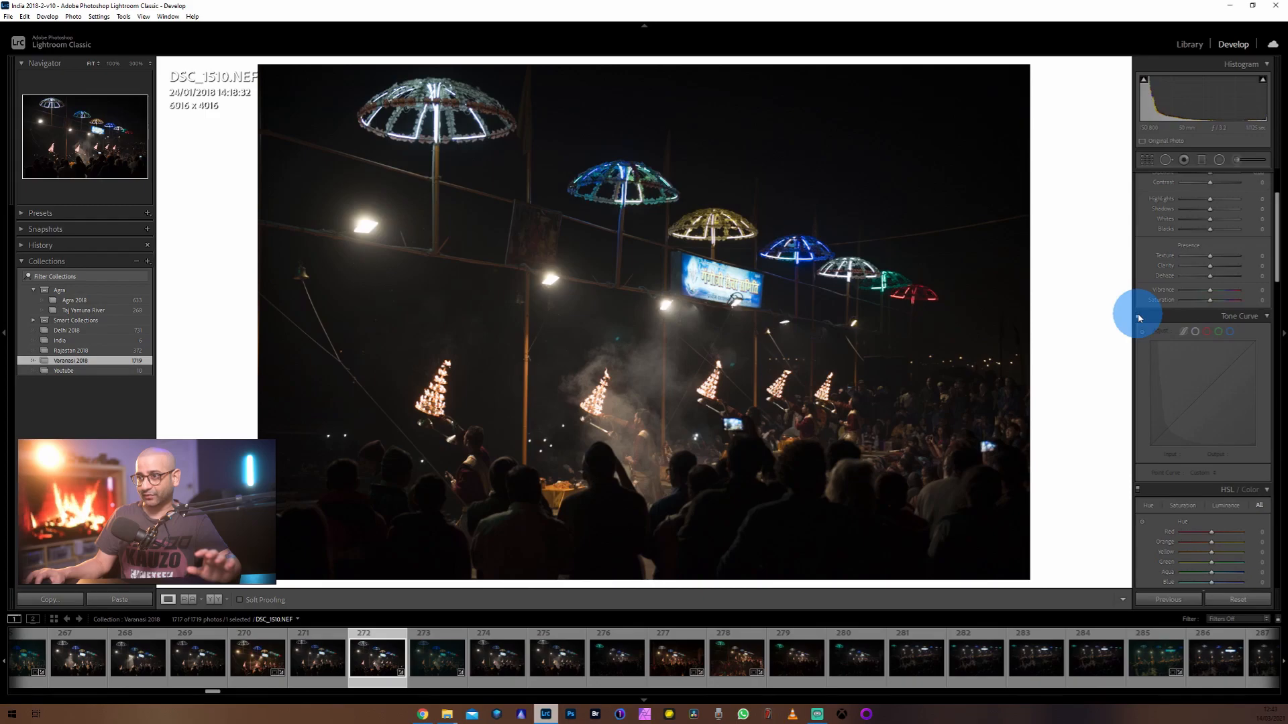
pyautogui.click(1138, 317)
pyautogui.click(1138, 316)
pyautogui.click(1139, 317)
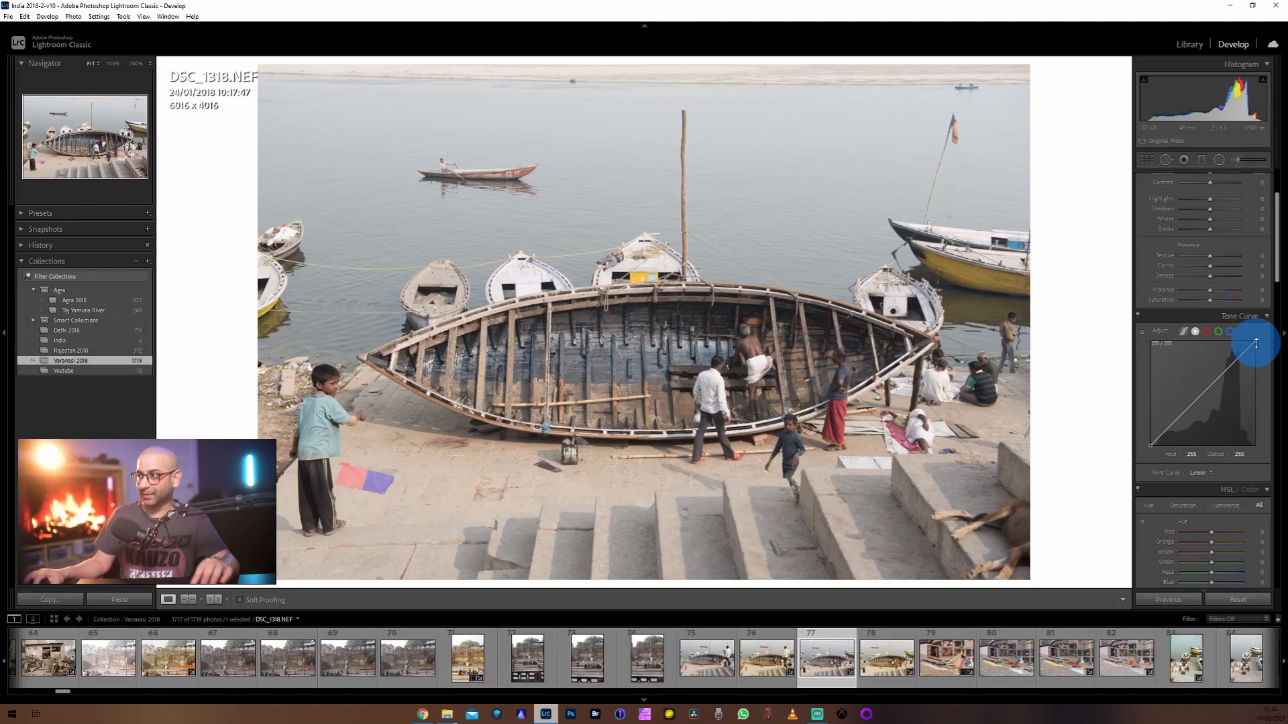
# On the boat photo DSC_1318, move the tone curve's white point to input 244, output 255, and compare with the curve off
pyautogui.moveTo(1257, 347); pyautogui.dragTo(1247, 338)
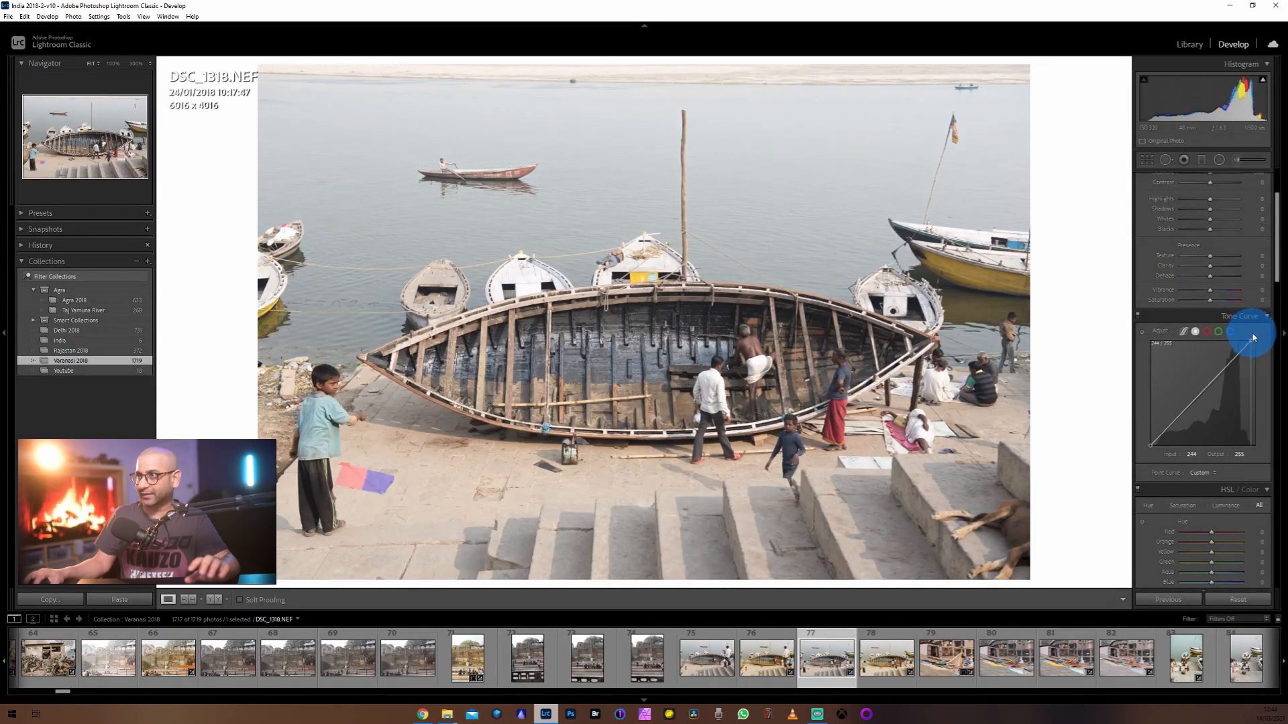
pyautogui.click(1139, 318)
pyautogui.click(1139, 318)
pyautogui.click(1139, 318)
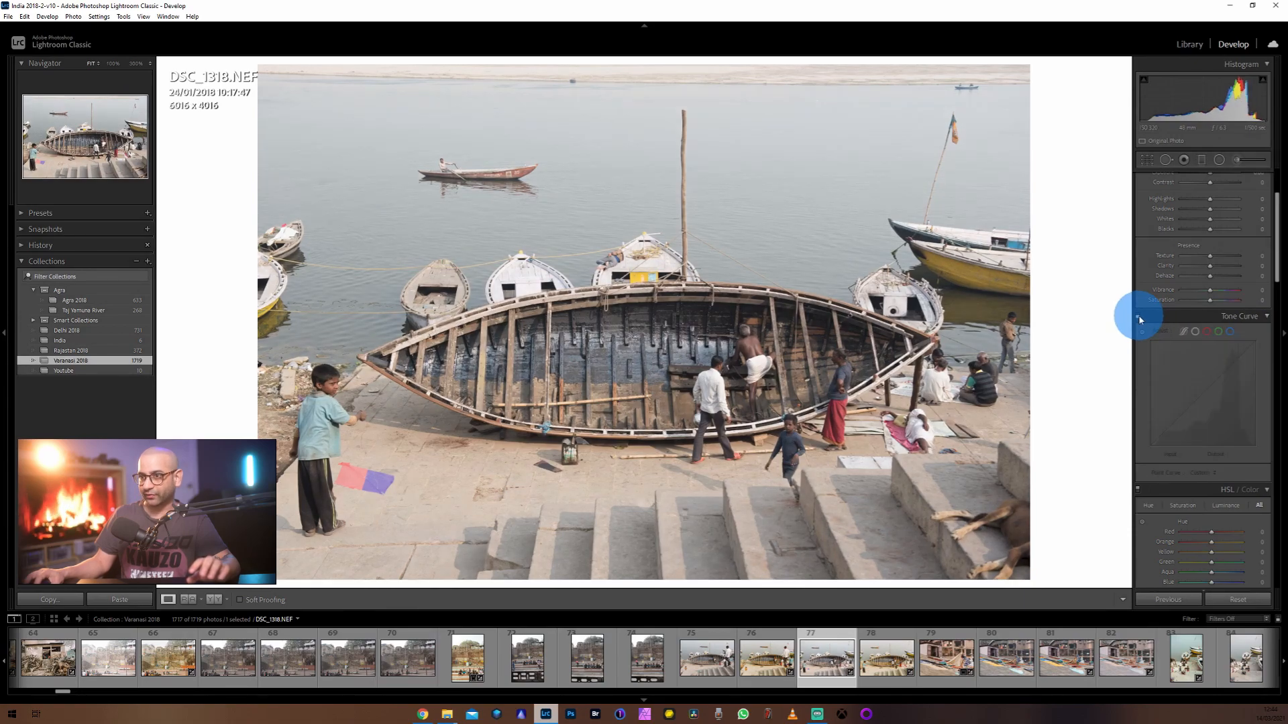
pyautogui.click(1138, 317)
pyautogui.click(1139, 318)
pyautogui.click(1139, 318)
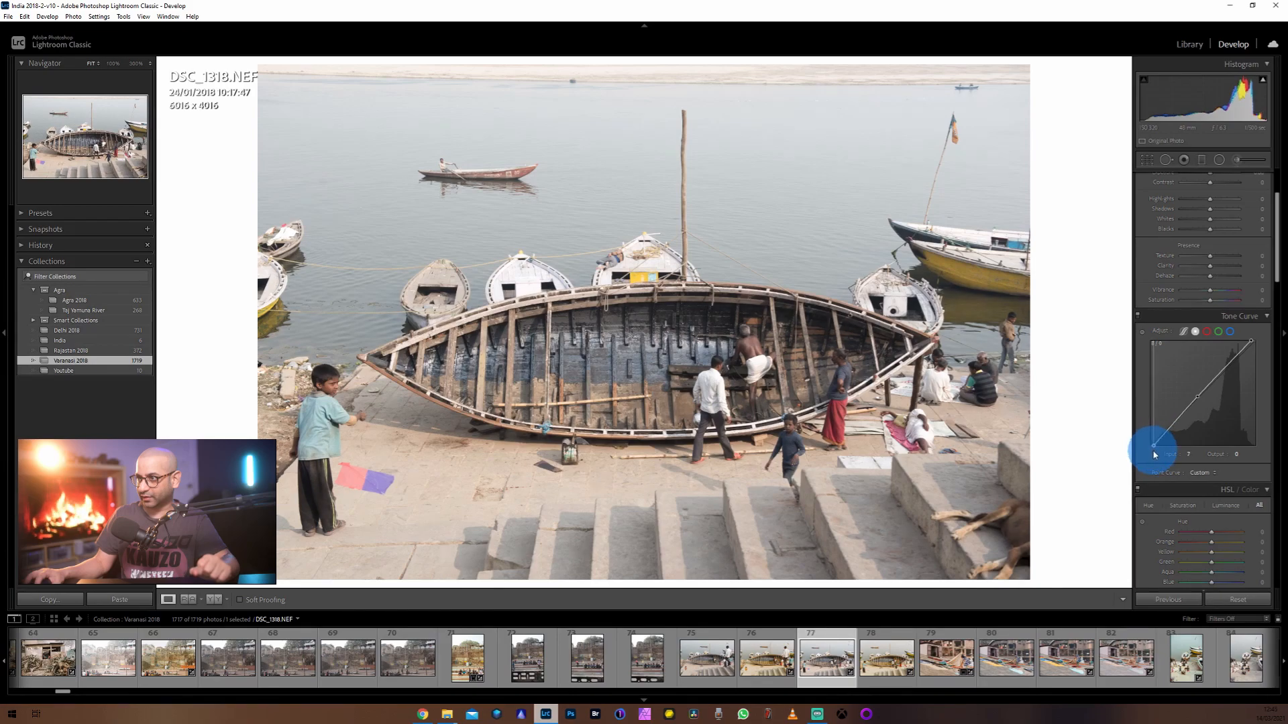
# Deepen the boat photo's shadows by moving the curve's black point to input 22, output 0, and compare with the curve off
pyautogui.moveTo(1157, 454); pyautogui.dragTo(1145, 451)
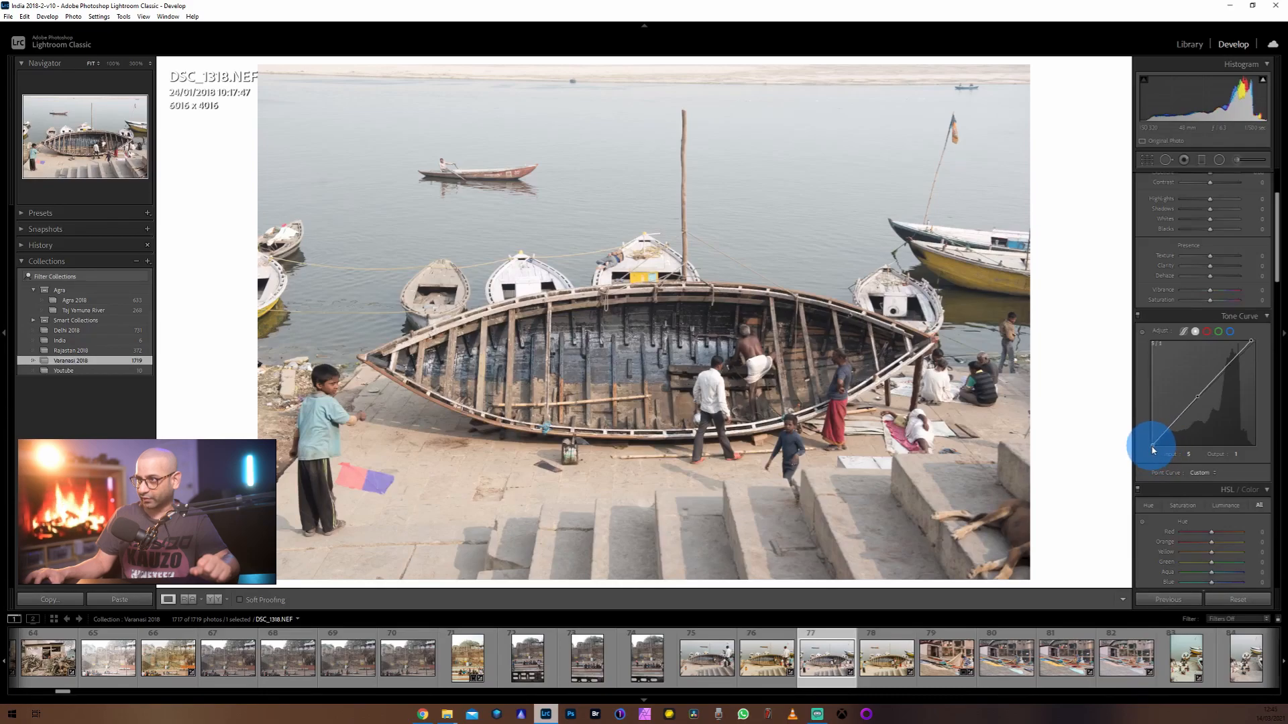
pyautogui.moveTo(1155, 454); pyautogui.dragTo(1153, 451)
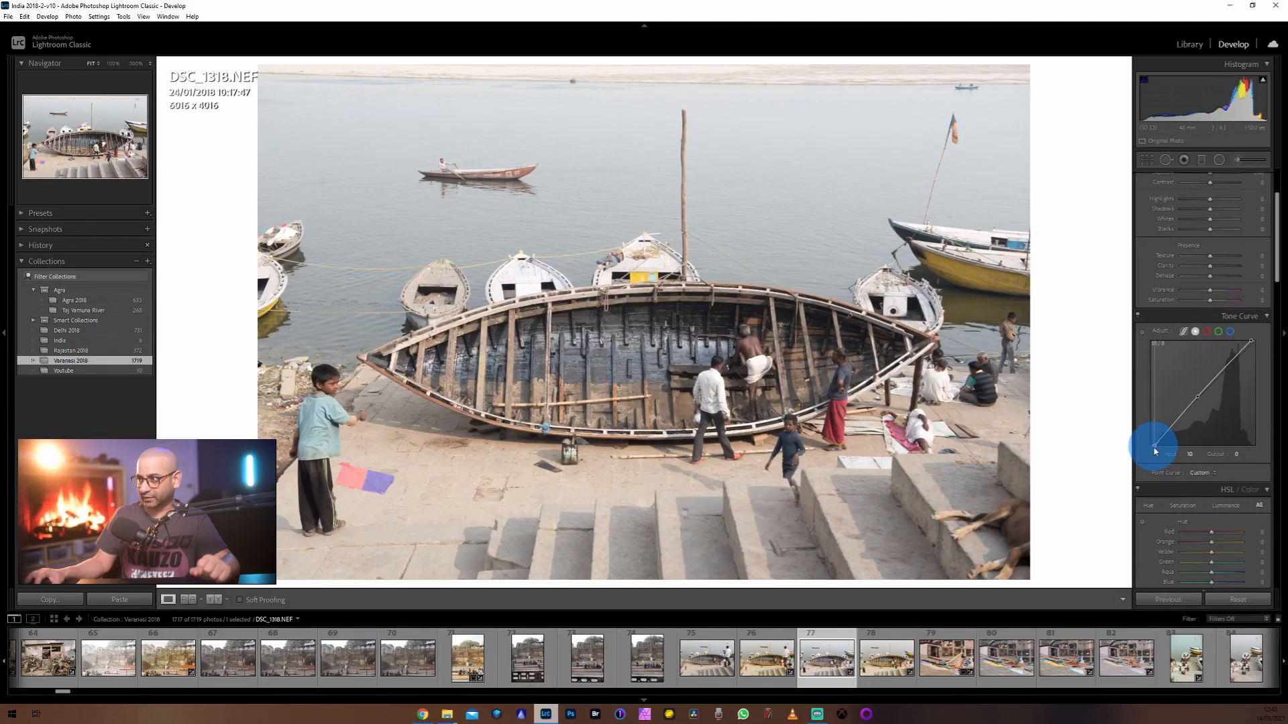
pyautogui.moveTo(1158, 453); pyautogui.dragTo(1160, 458)
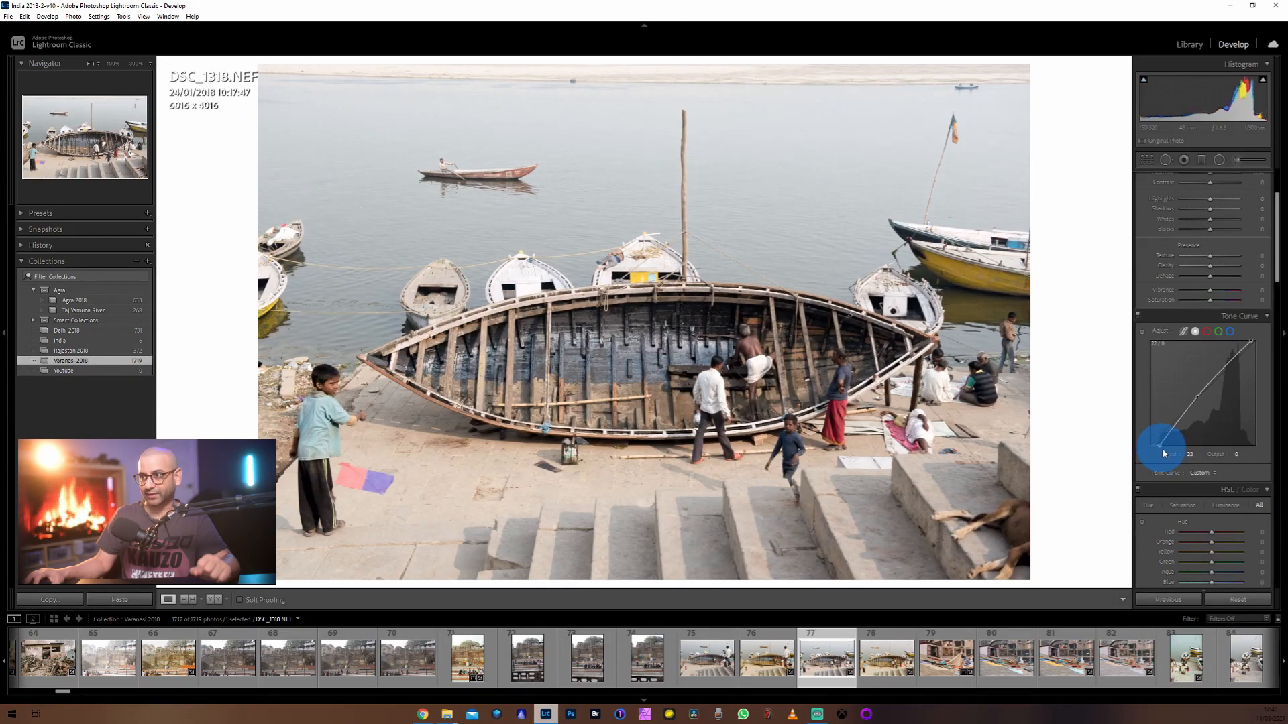
pyautogui.click(1138, 317)
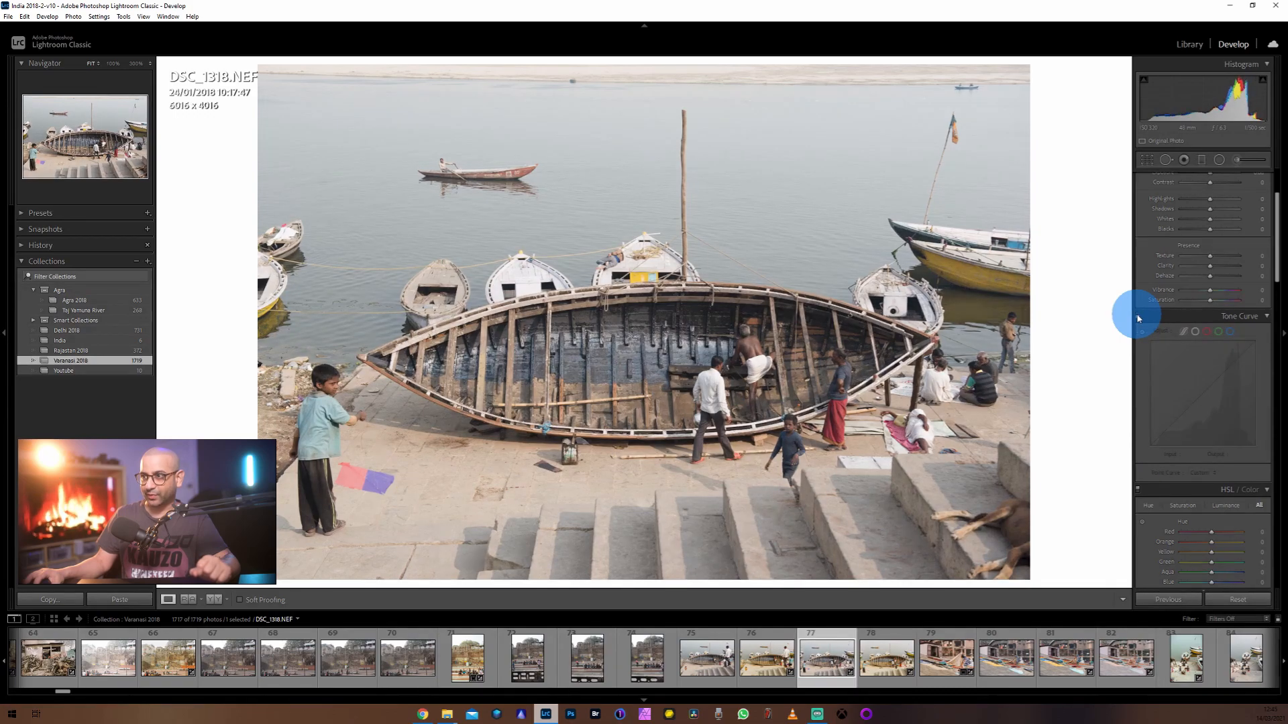
pyautogui.click(1138, 316)
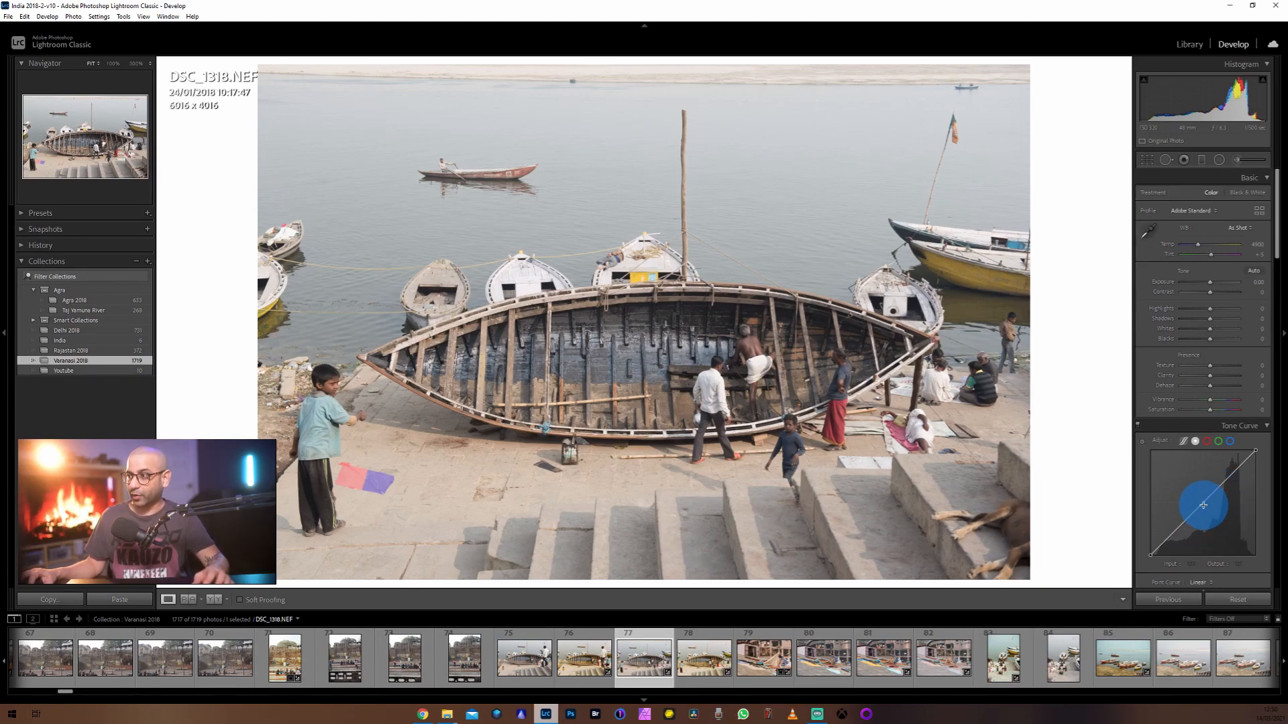
# Try adding a control point at the middle of the boat photo's tone curve, and delete it
pyautogui.click(1201, 504)
pyautogui.moveTo(1200, 505)
pyautogui.mouseDown()
pyautogui.moveTo(1190, 500)
pyautogui.moveTo(1197, 516)
pyautogui.moveTo(1187, 497)
pyautogui.moveTo(1208, 517)
pyautogui.moveTo(1189, 495)
pyautogui.moveTo(1196, 511)
pyautogui.moveTo(1180, 525)
pyautogui.moveTo(1201, 506)
pyautogui.moveTo(1207, 517)
pyautogui.moveTo(1198, 505)
pyautogui.mouseUp()
pyautogui.rightClick(1198, 504)
pyautogui.click(1214, 512)
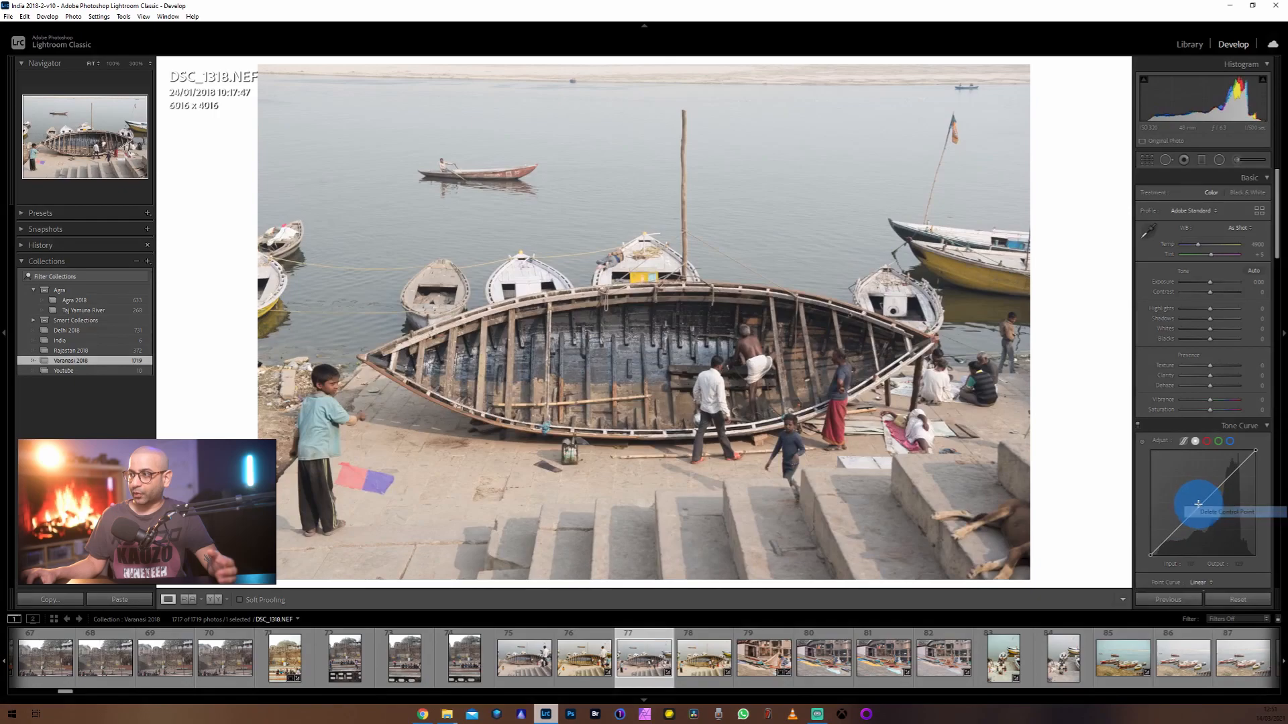
# Try a midtone control point on the boat photo's tone curve while moving the black and white points, and delete an extra shadow point
pyautogui.moveTo(1192, 514)
pyautogui.mouseDown()
pyautogui.moveTo(1192, 485)
pyautogui.moveTo(1199, 517)
pyautogui.moveTo(1182, 490)
pyautogui.moveTo(1199, 505)
pyautogui.mouseUp()
pyautogui.moveTo(1149, 560)
pyautogui.mouseDown()
pyautogui.moveTo(1140, 541)
pyautogui.moveTo(1162, 582)
pyautogui.moveTo(1136, 537)
pyautogui.moveTo(1161, 584)
pyautogui.moveTo(1144, 570)
pyautogui.moveTo(1135, 540)
pyautogui.moveTo(1164, 575)
pyautogui.moveTo(1142, 538)
pyautogui.moveTo(1153, 574)
pyautogui.moveTo(1138, 561)
pyautogui.moveTo(1137, 574)
pyautogui.mouseUp()
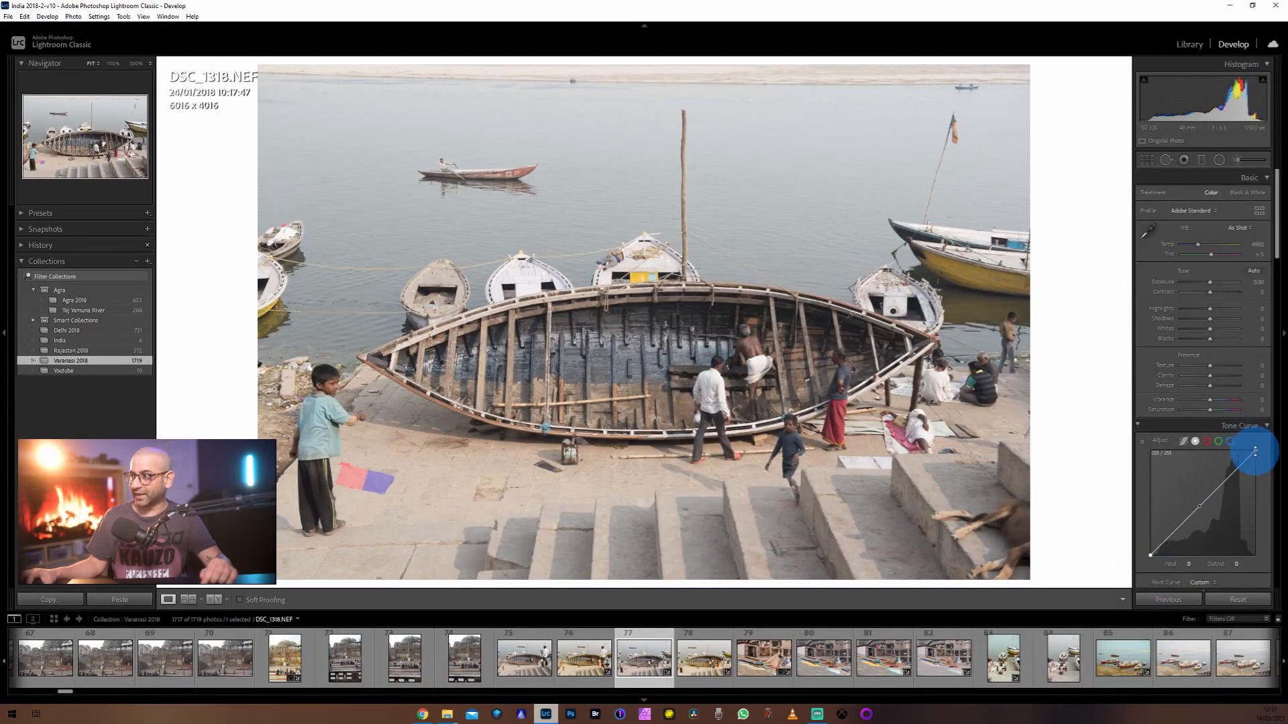
pyautogui.moveTo(1260, 460)
pyautogui.mouseDown()
pyautogui.moveTo(1236, 425)
pyautogui.moveTo(1272, 460)
pyautogui.moveTo(1230, 420)
pyautogui.moveTo(1273, 455)
pyautogui.moveTo(1256, 450)
pyautogui.mouseUp()
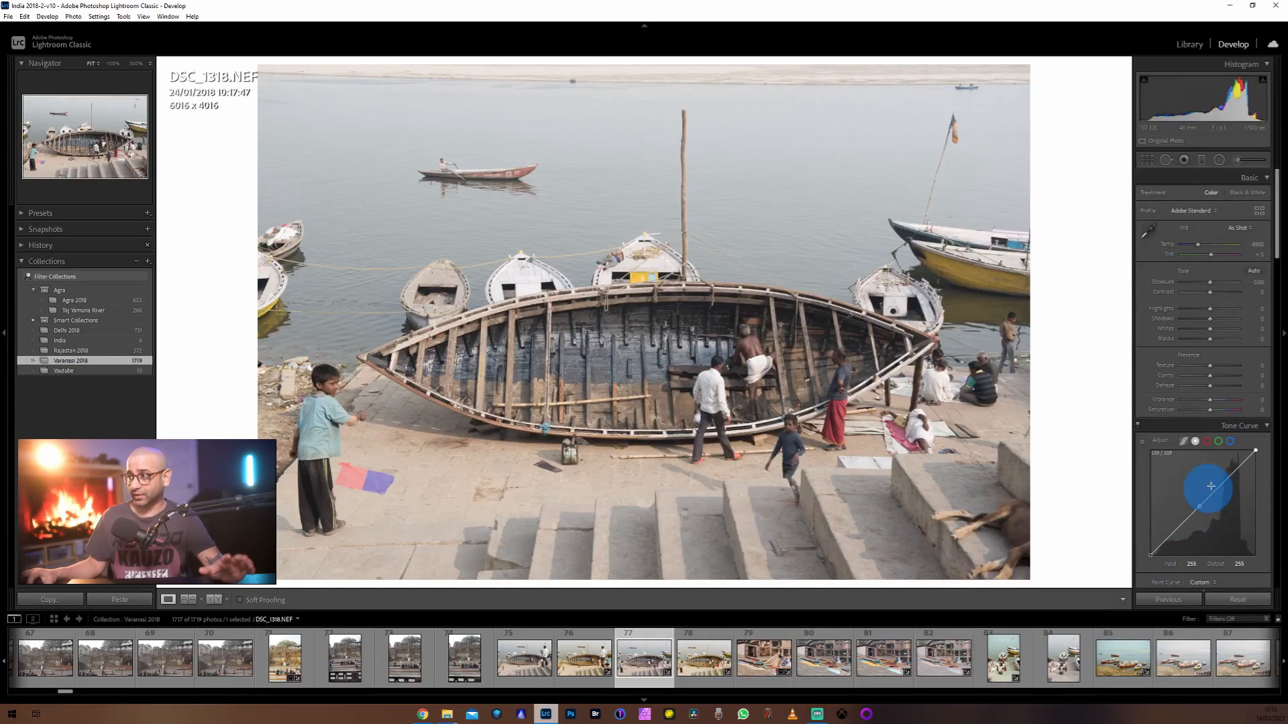
pyautogui.moveTo(1201, 510); pyautogui.dragTo(1198, 507)
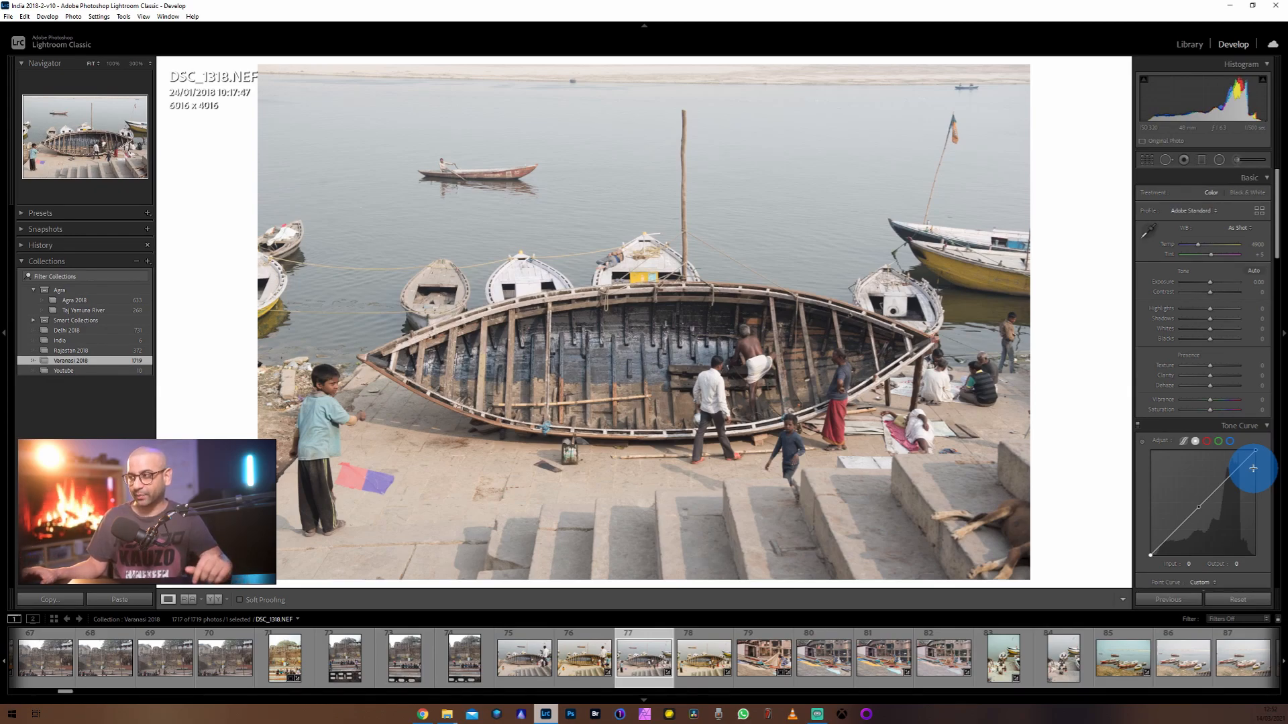
pyautogui.click(1200, 520)
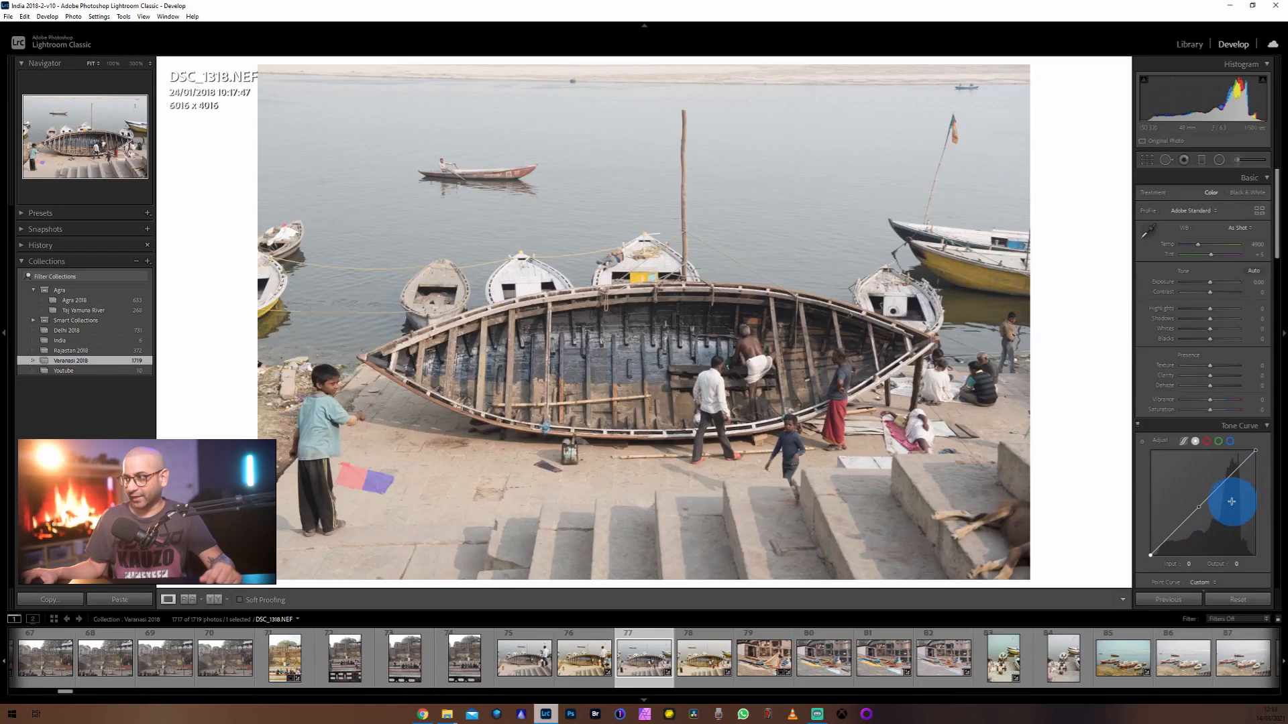
pyautogui.rightClick(1176, 531)
pyautogui.click(1205, 535)
# Try lifting the curve's black point, first freely and then with a shadow control point to output 29, and reset the curve channel
pyautogui.moveTo(1150, 554); pyautogui.dragTo(1135, 541)
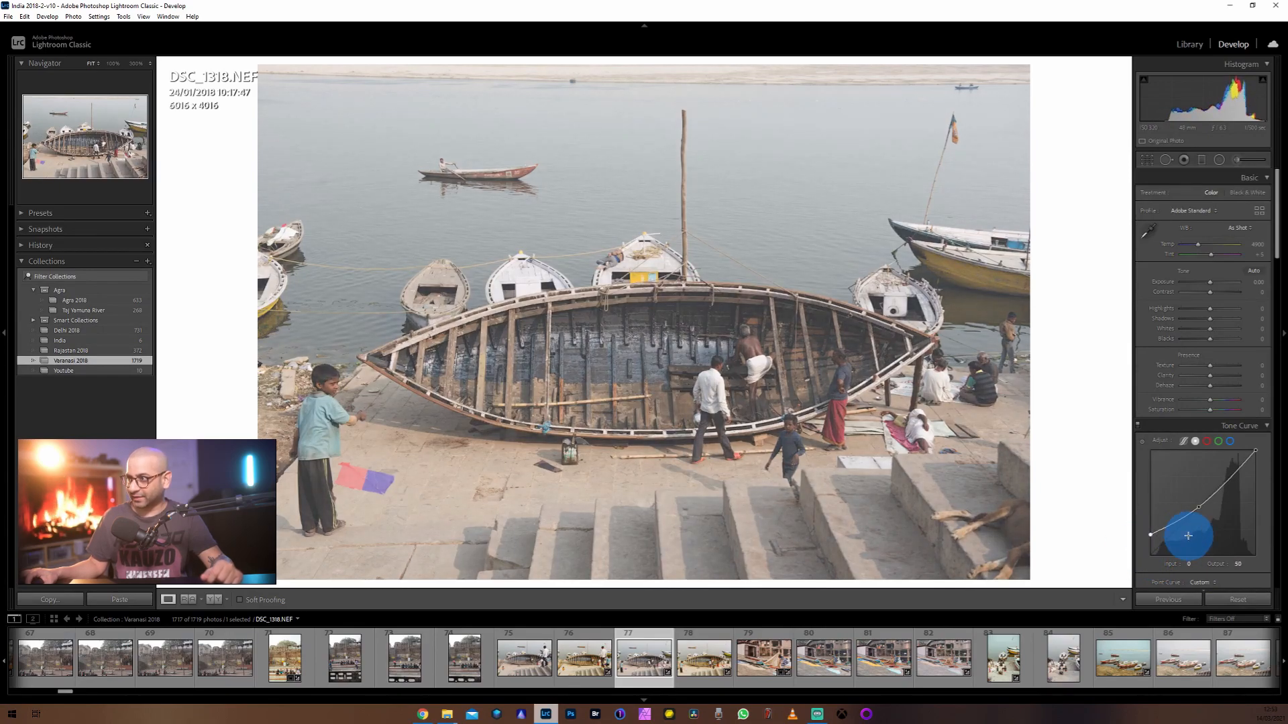
pyautogui.moveTo(1149, 534); pyautogui.dragTo(1135, 595)
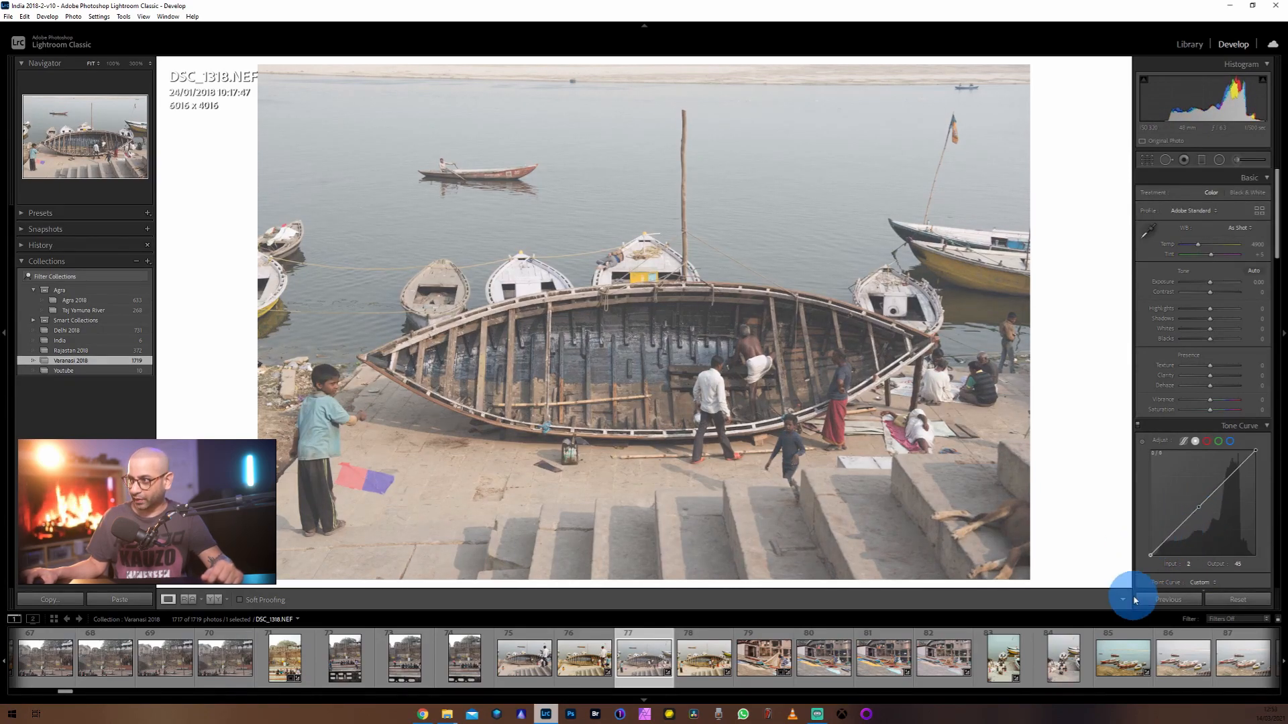
pyautogui.click(1176, 531)
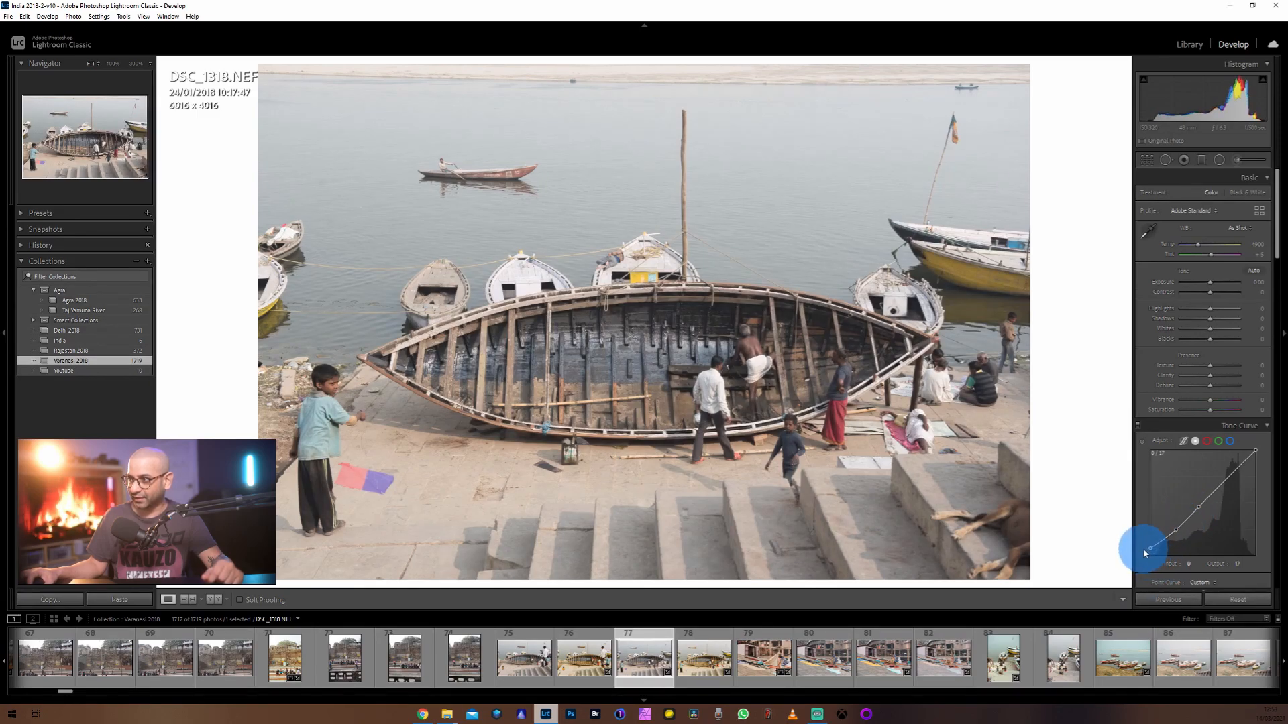
pyautogui.moveTo(1143, 550)
pyautogui.mouseDown()
pyautogui.moveTo(1178, 535)
pyautogui.moveTo(1159, 538)
pyautogui.moveTo(1140, 565)
pyautogui.moveTo(1141, 547)
pyautogui.moveTo(1136, 563)
pyautogui.moveTo(1127, 545)
pyautogui.mouseUp()
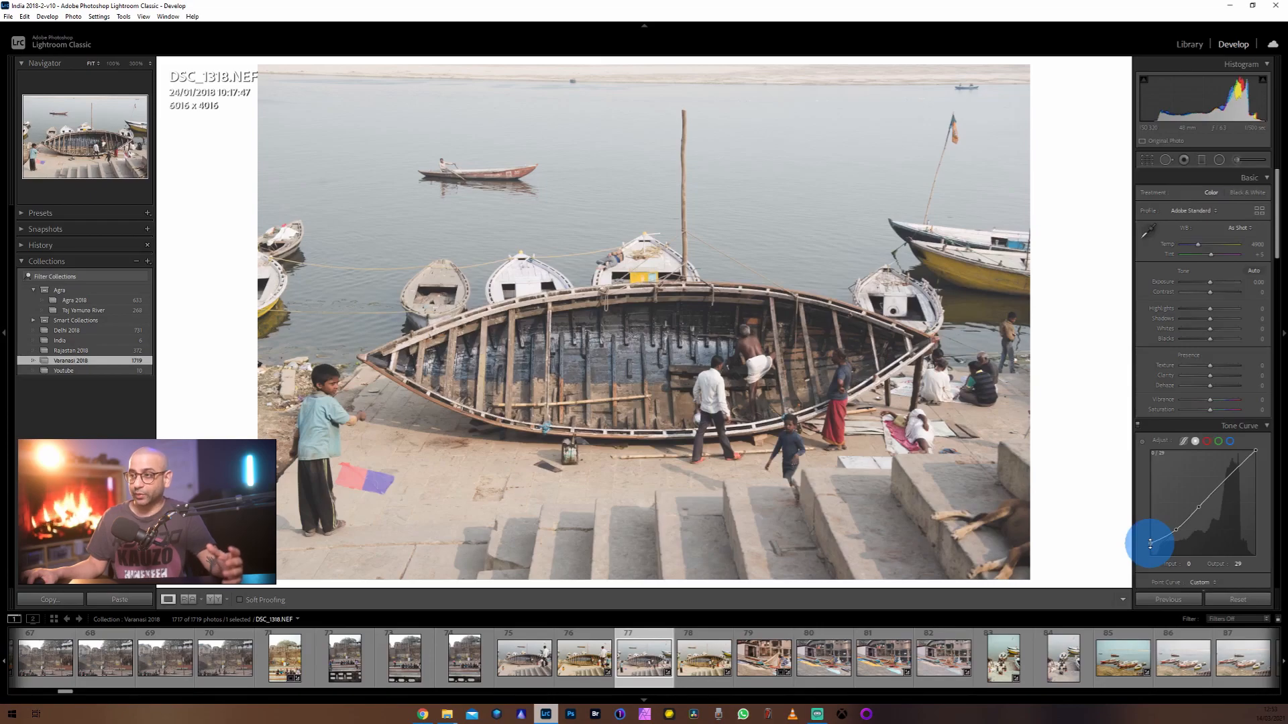
pyautogui.doubleClick(1149, 542)
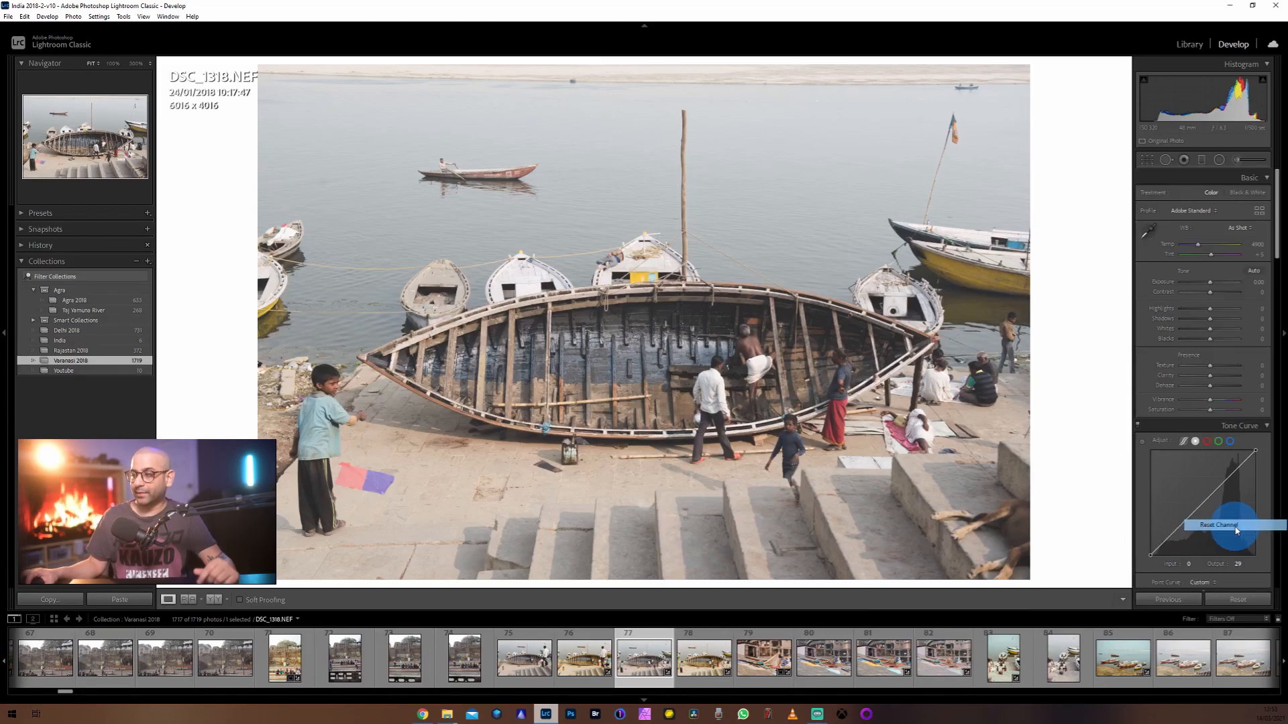
# Fade the boat photo's blacks by anchoring the midtones and shadows (50, 50), lifting the black point to output 28, and compare with the curve off
pyautogui.click(1199, 506)
pyautogui.click(1150, 556)
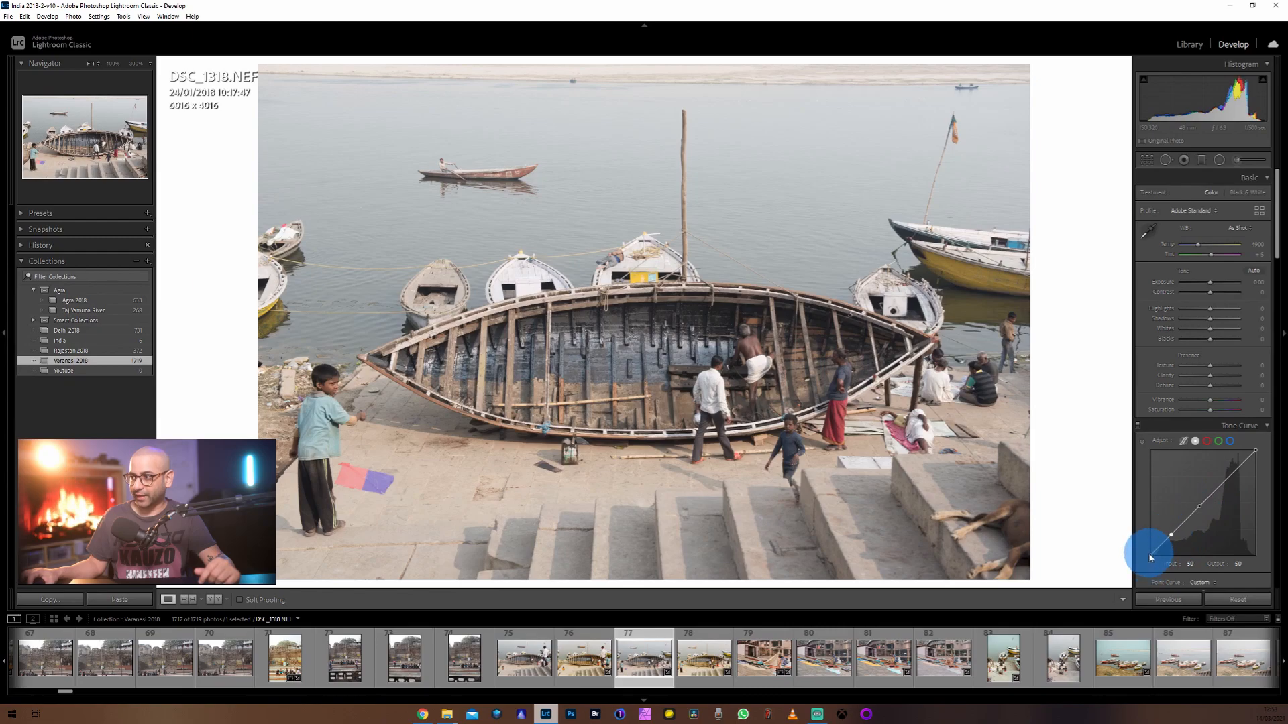
pyautogui.moveTo(1150, 558); pyautogui.dragTo(1135, 469)
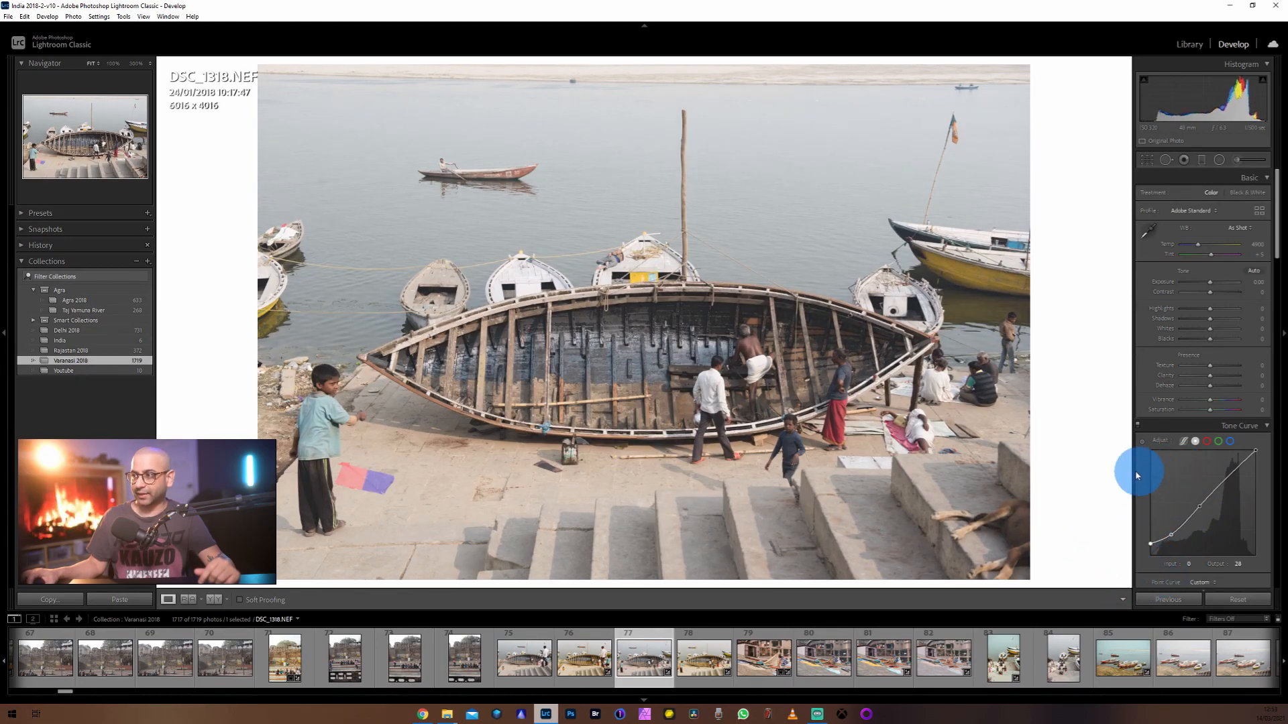
pyautogui.click(1138, 426)
pyautogui.click(1138, 426)
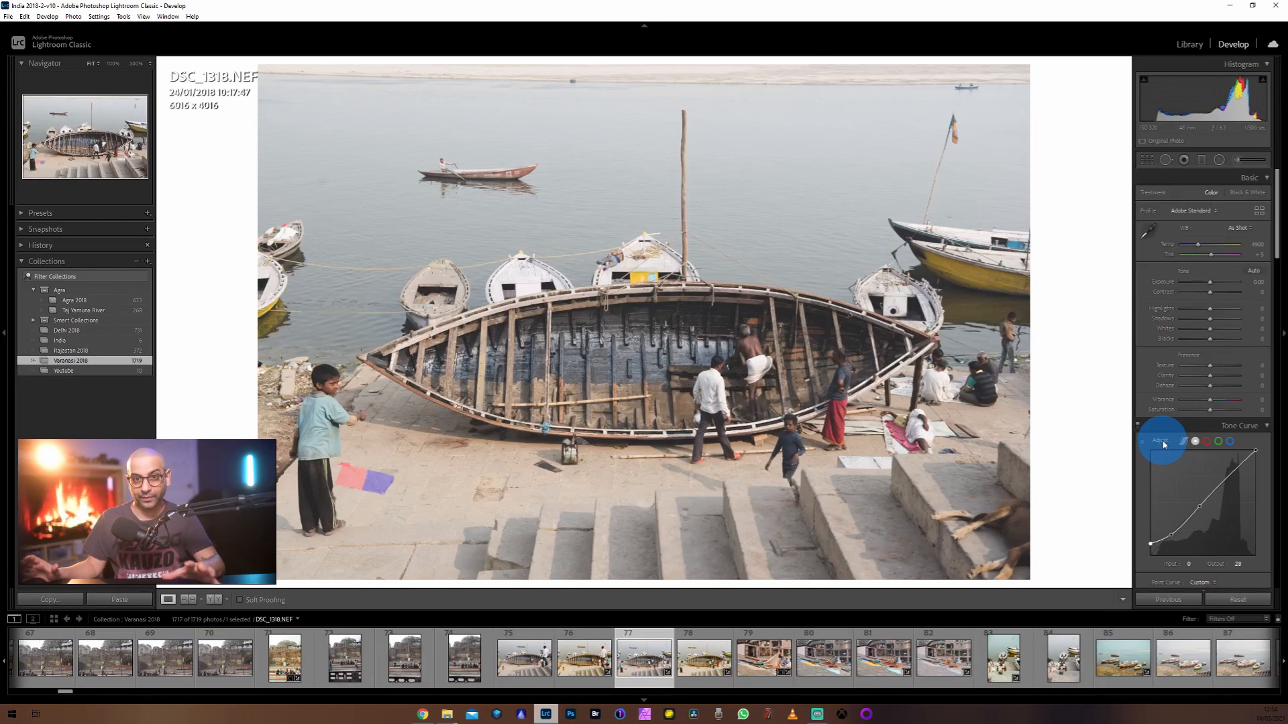
# Anchor the curve's highlights, lower the white point's output, set the shadow point to input 53, output 47, and compare with the curve off
pyautogui.click(1226, 478)
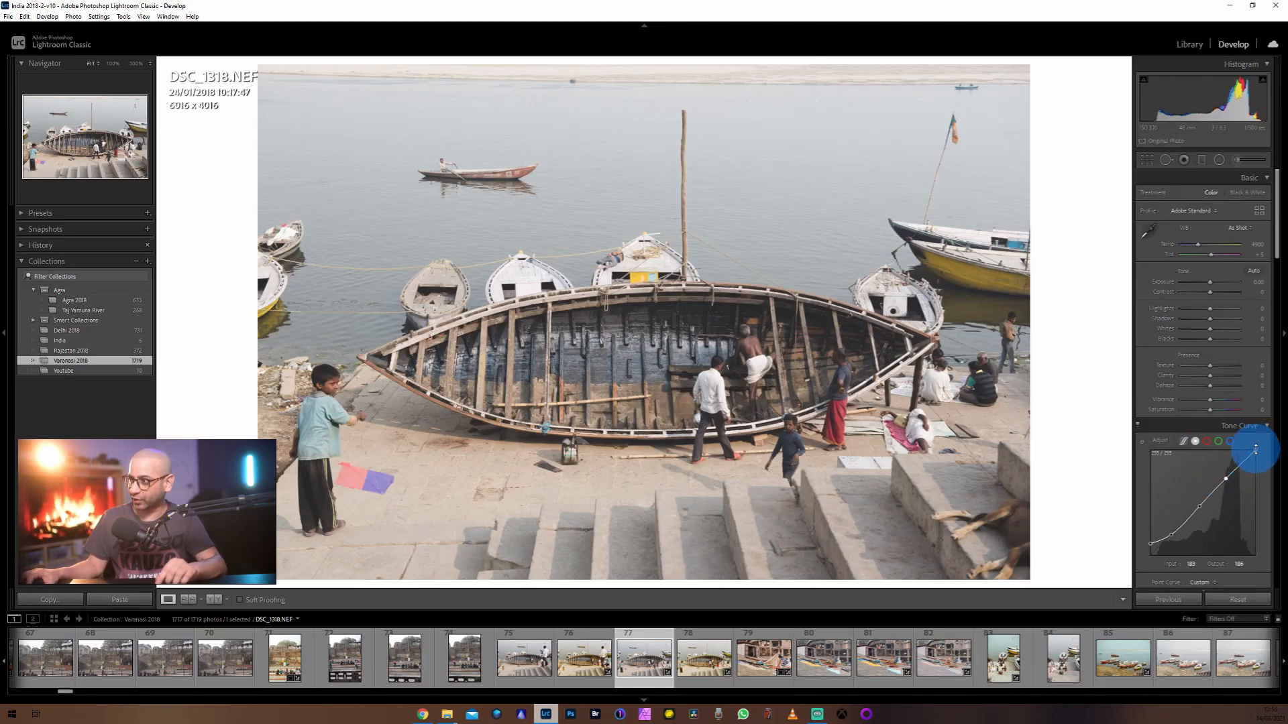
pyautogui.moveTo(1258, 455)
pyautogui.mouseDown()
pyautogui.moveTo(1273, 462)
pyautogui.moveTo(1274, 448)
pyautogui.moveTo(1274, 469)
pyautogui.moveTo(1273, 440)
pyautogui.moveTo(1273, 452)
pyautogui.mouseUp()
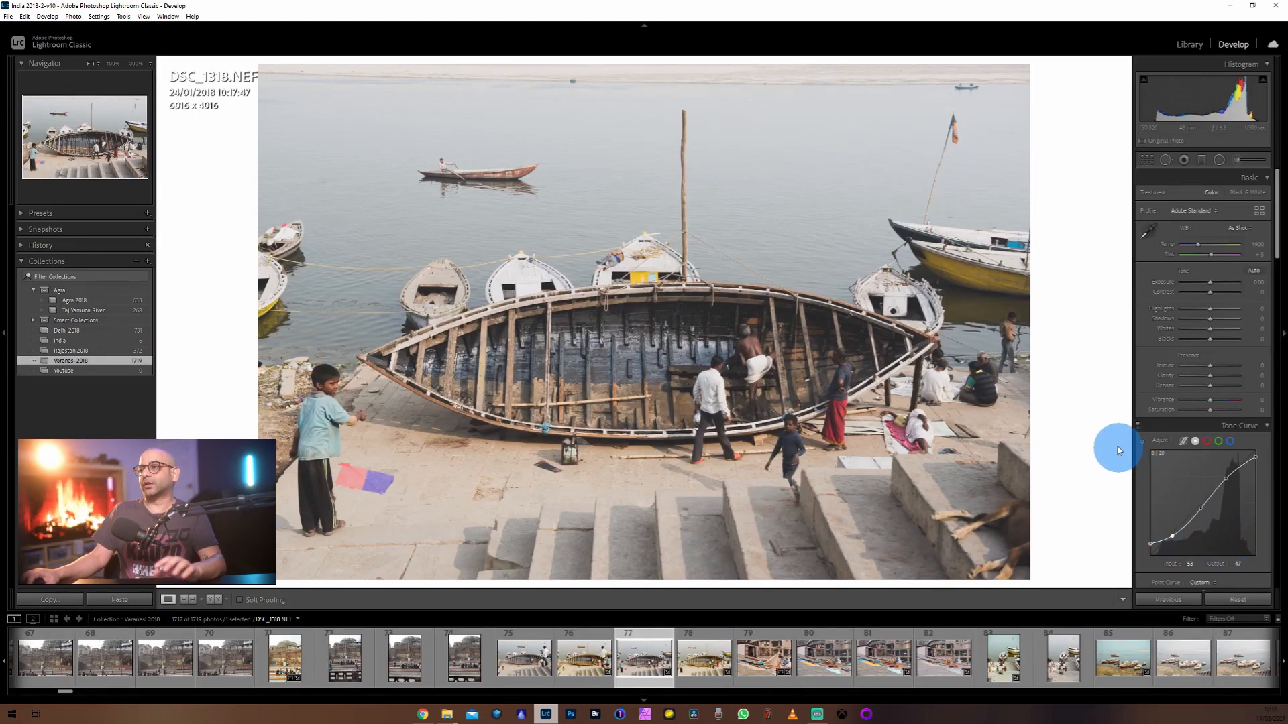
pyautogui.click(1138, 426)
pyautogui.click(1139, 426)
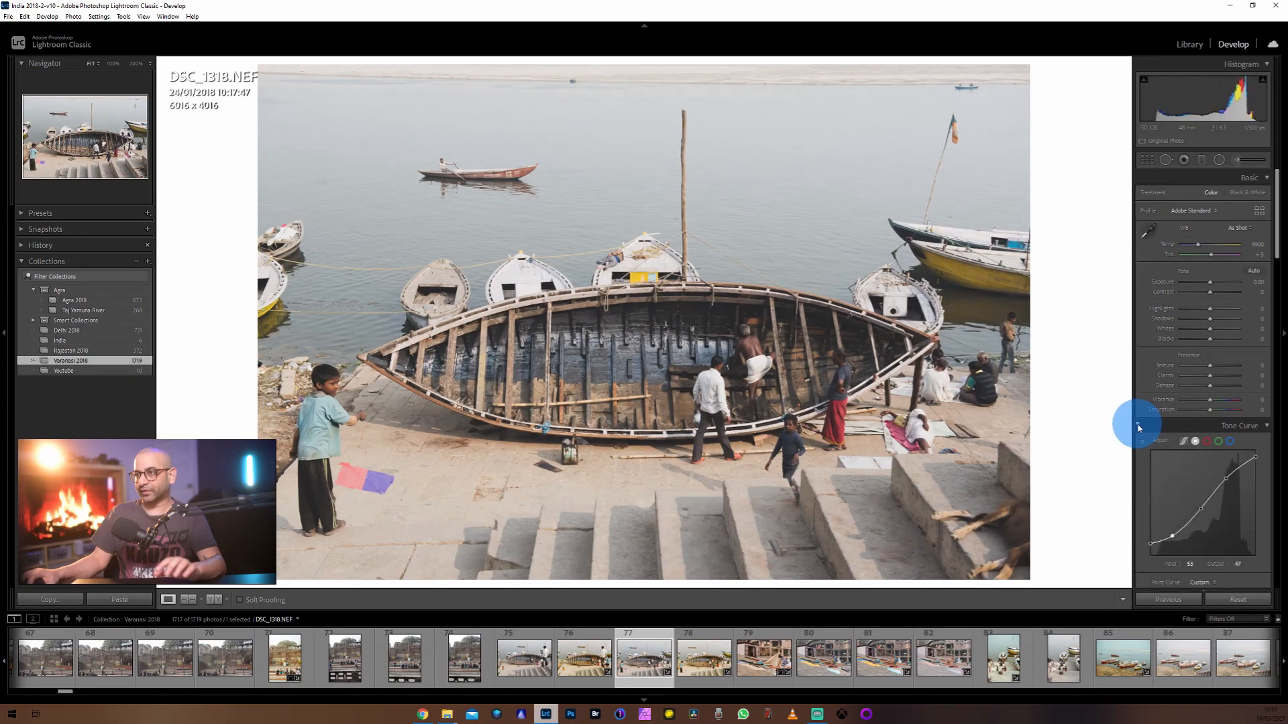
pyautogui.click(1138, 426)
pyautogui.click(1138, 425)
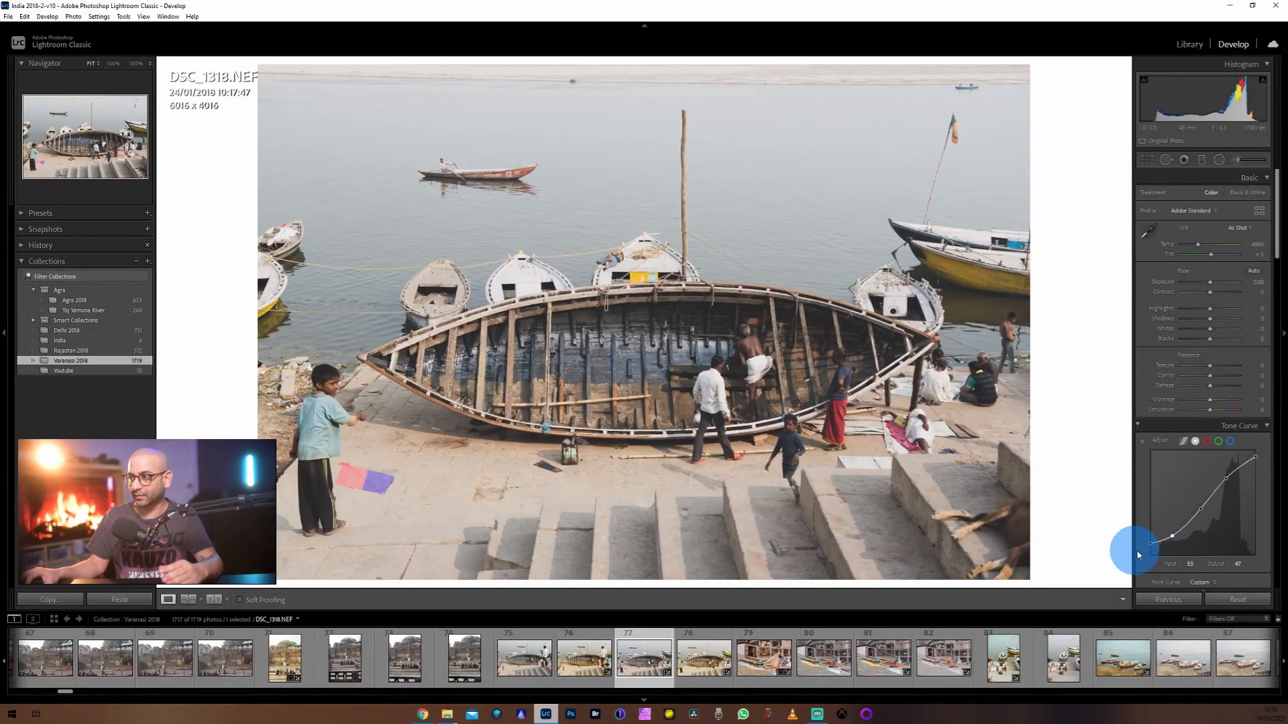
# Fade the boat photo's blacks more by raising the black point and setting the shadow point to input 47, output 66, and compare repeatedly
pyautogui.moveTo(1150, 546)
pyautogui.mouseDown()
pyautogui.moveTo(1144, 535)
pyautogui.moveTo(1171, 533)
pyautogui.mouseUp()
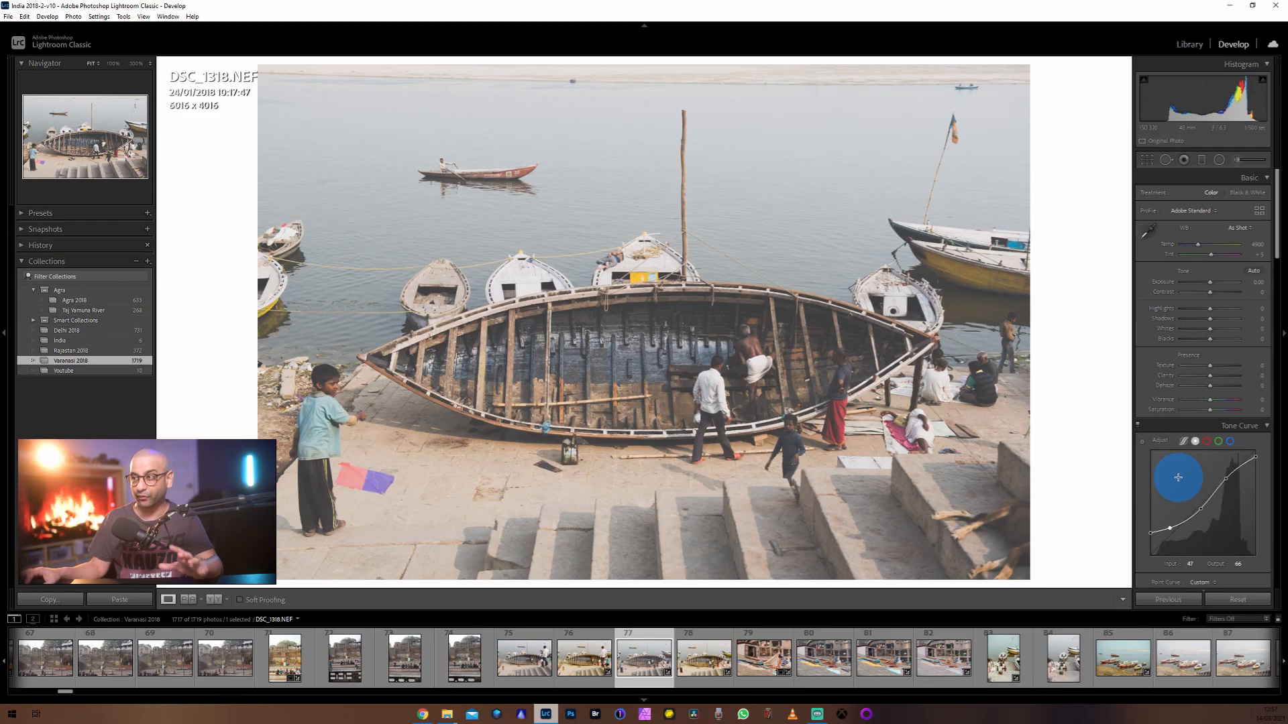
pyautogui.click(1138, 426)
pyautogui.click(1139, 426)
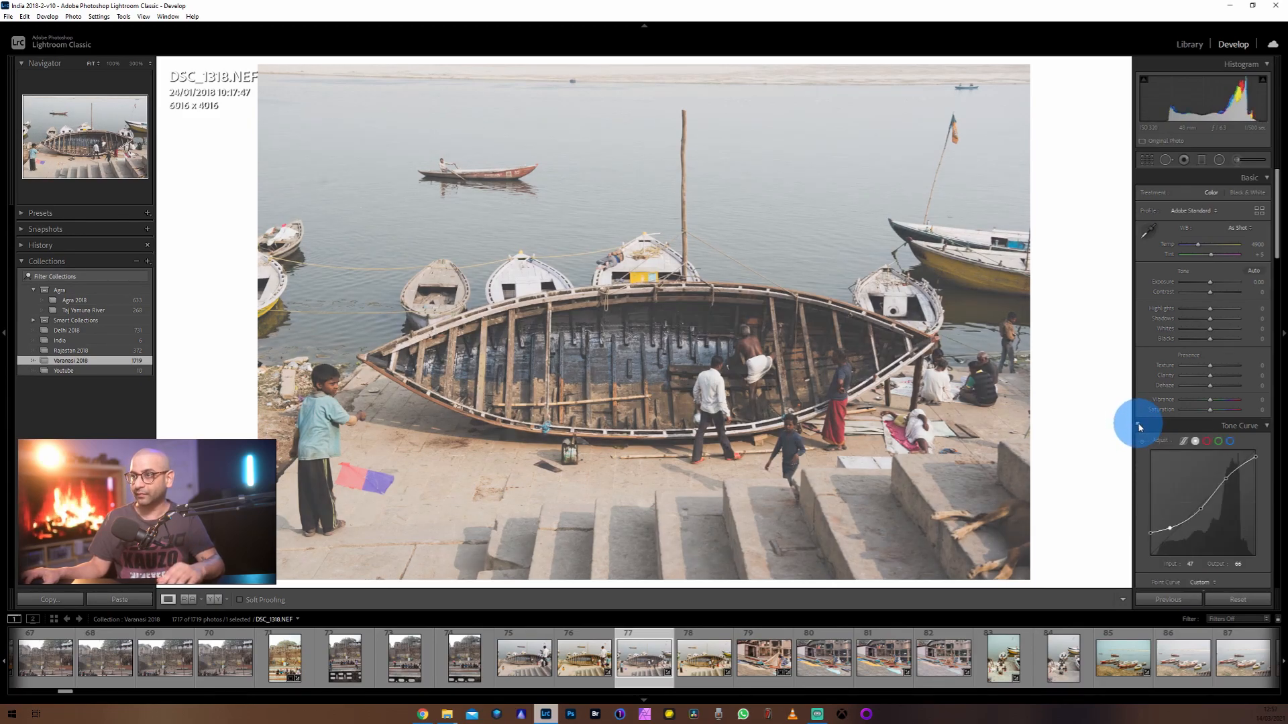
pyautogui.click(1138, 426)
pyautogui.click(1138, 426)
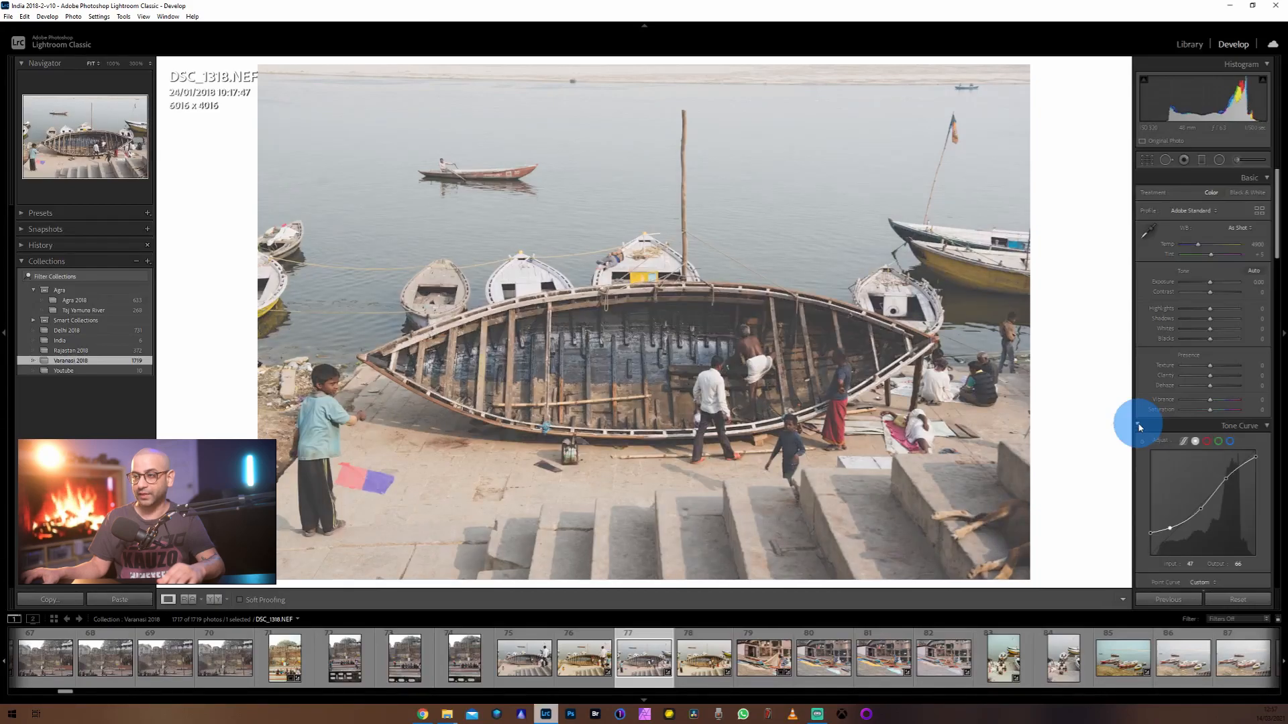
pyautogui.click(1138, 426)
pyautogui.click(1138, 426)
pyautogui.click(1138, 426)
pyautogui.click(1138, 426)
# Examine the men inside the boat at 100% with the tone curve on and off
pyautogui.click(804, 340)
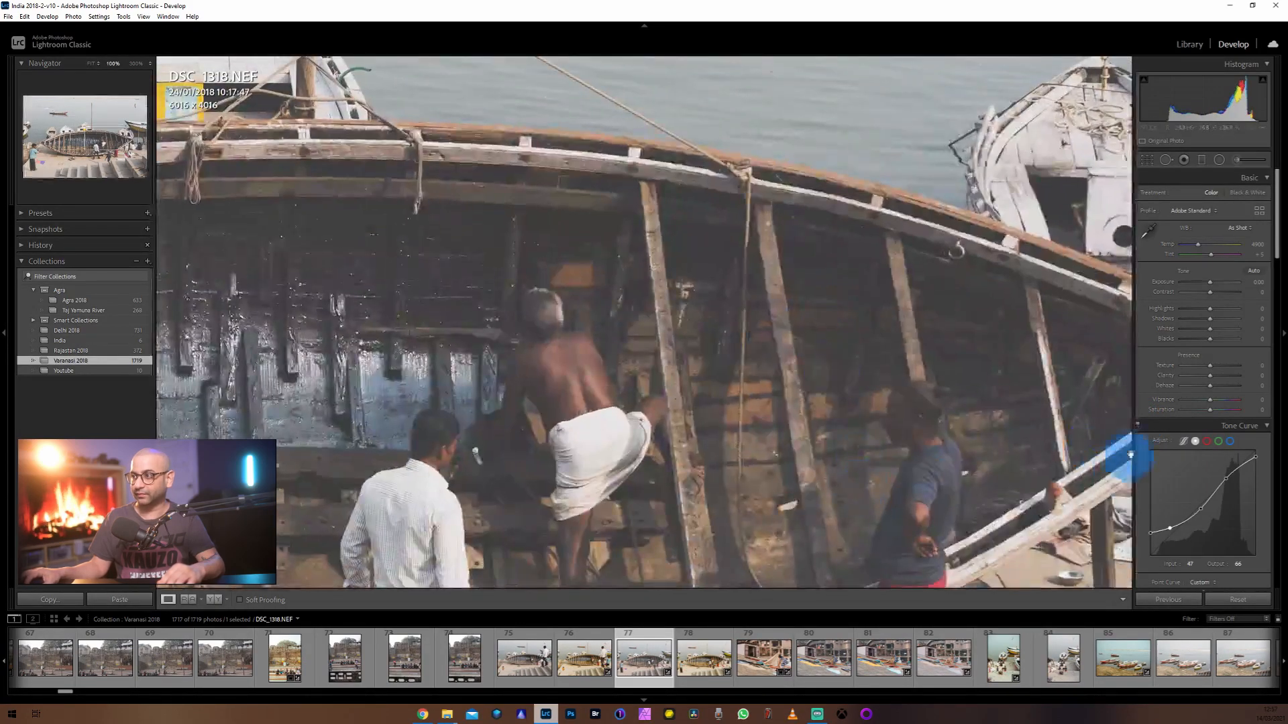
pyautogui.click(1138, 425)
pyautogui.click(1138, 426)
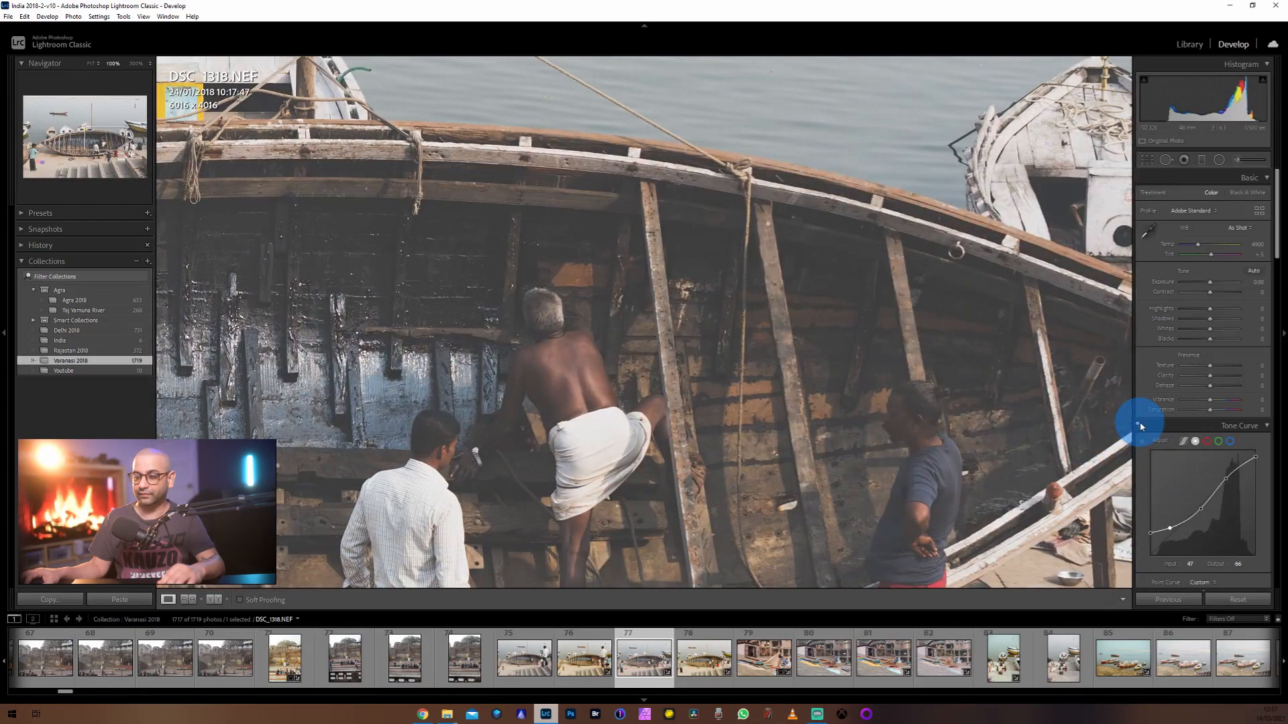
pyautogui.click(1138, 426)
pyautogui.click(1138, 425)
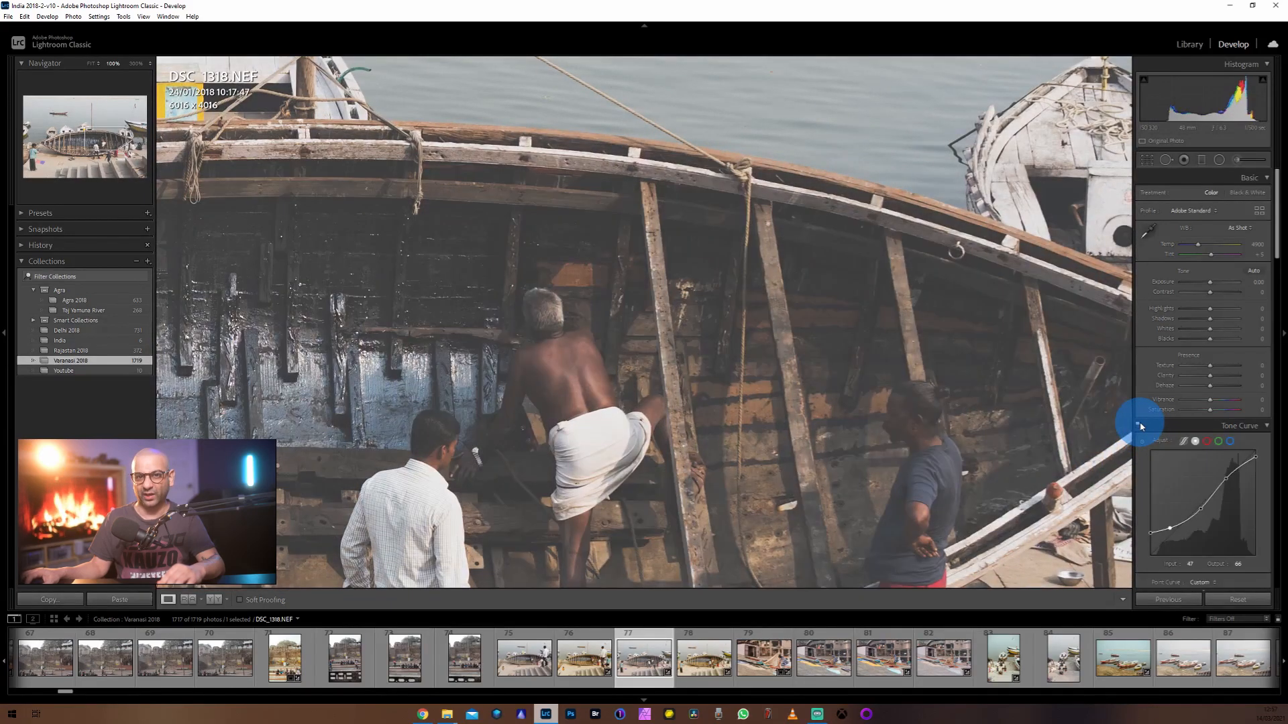
pyautogui.click(1138, 426)
pyautogui.click(1138, 426)
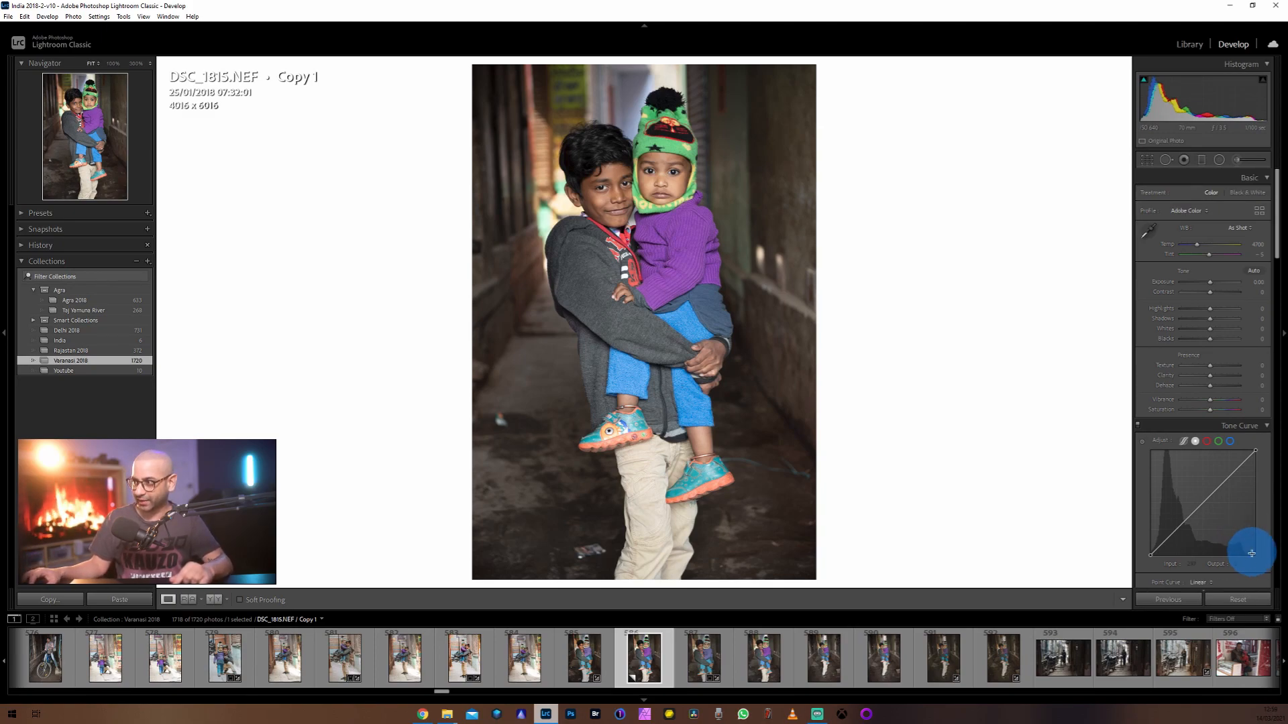
# On DSC_1815 Copy 1, add contrast with the curve's white point at input 231, black point at input 13, and midtone and shadow control points
pyautogui.moveTo(1256, 451); pyautogui.dragTo(1248, 452)
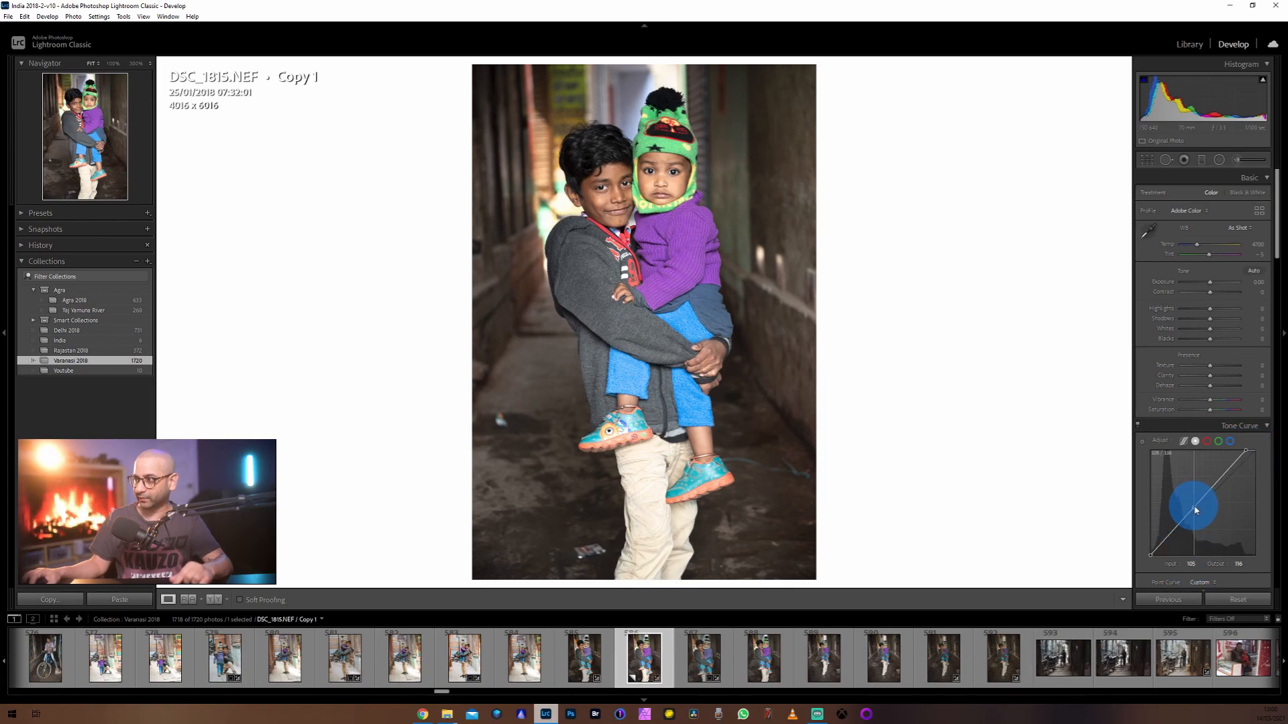
pyautogui.moveTo(1196, 510); pyautogui.dragTo(1199, 510)
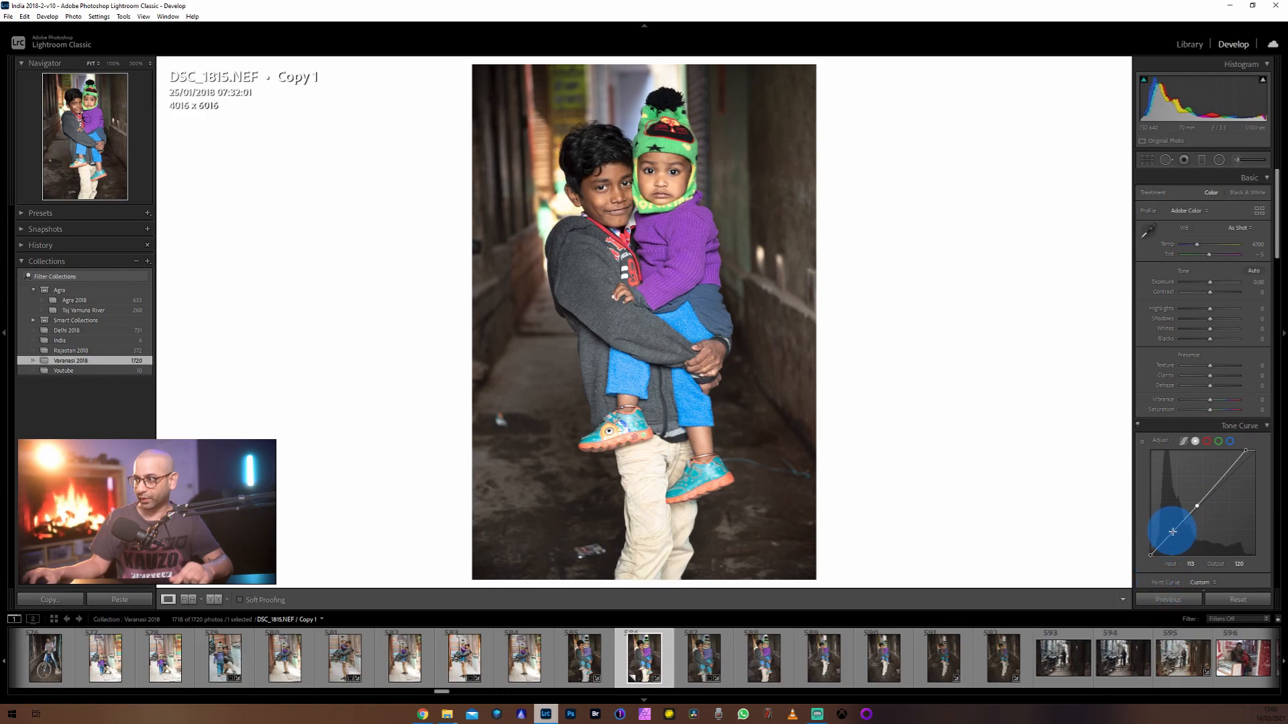
pyautogui.click(1173, 531)
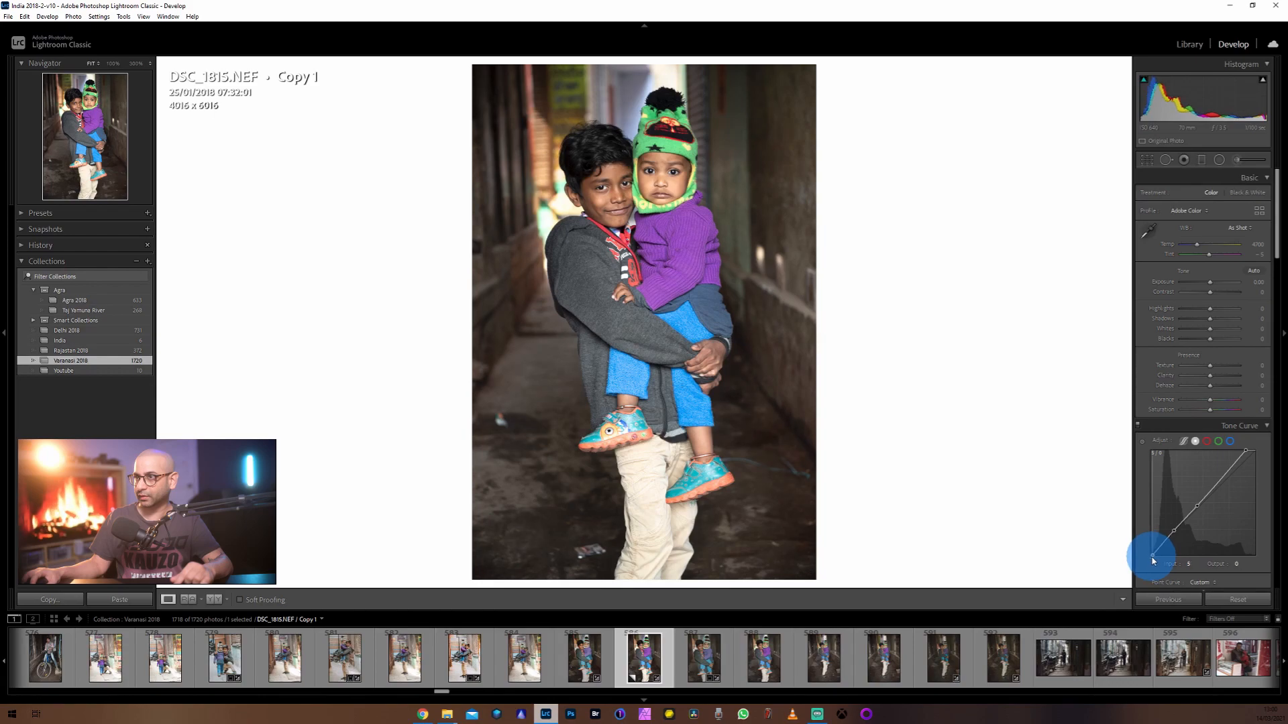
pyautogui.moveTo(1153, 560); pyautogui.dragTo(1157, 569)
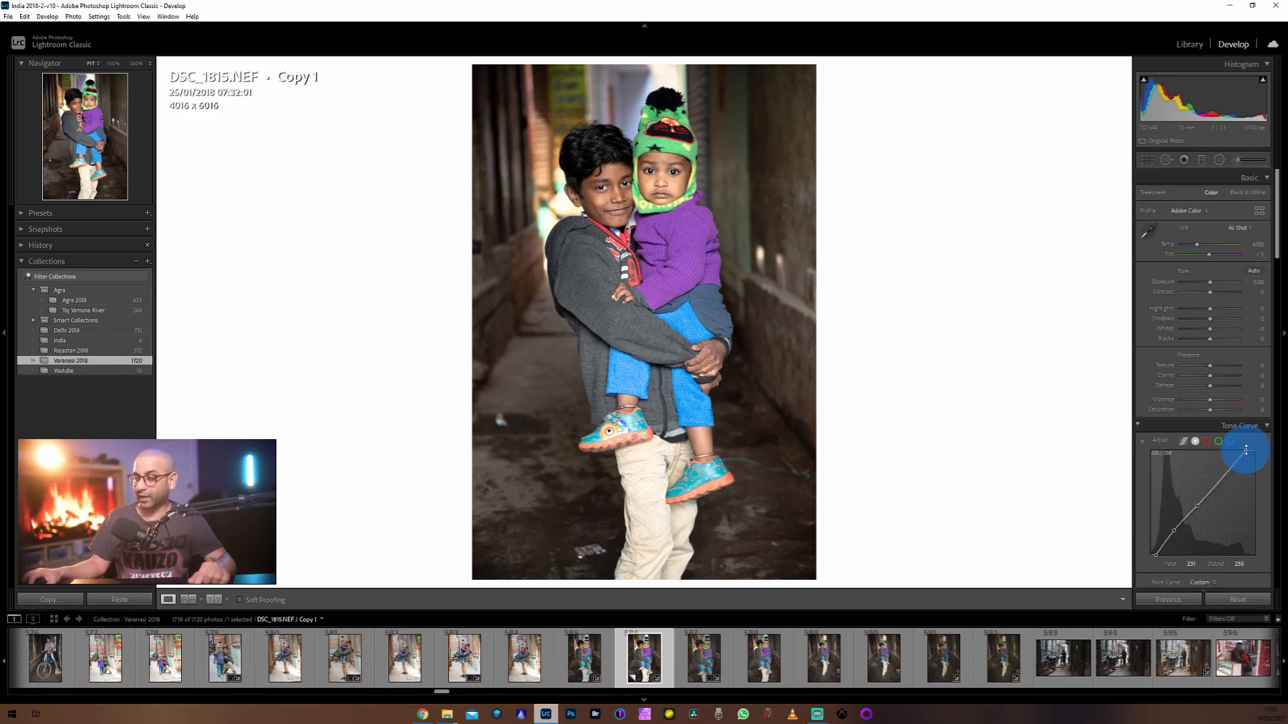
# Soften the portrait's highlights with the white point at input 255, output 230 and a highlight point at 172, 175, and compare with the curve off
pyautogui.click(1219, 480)
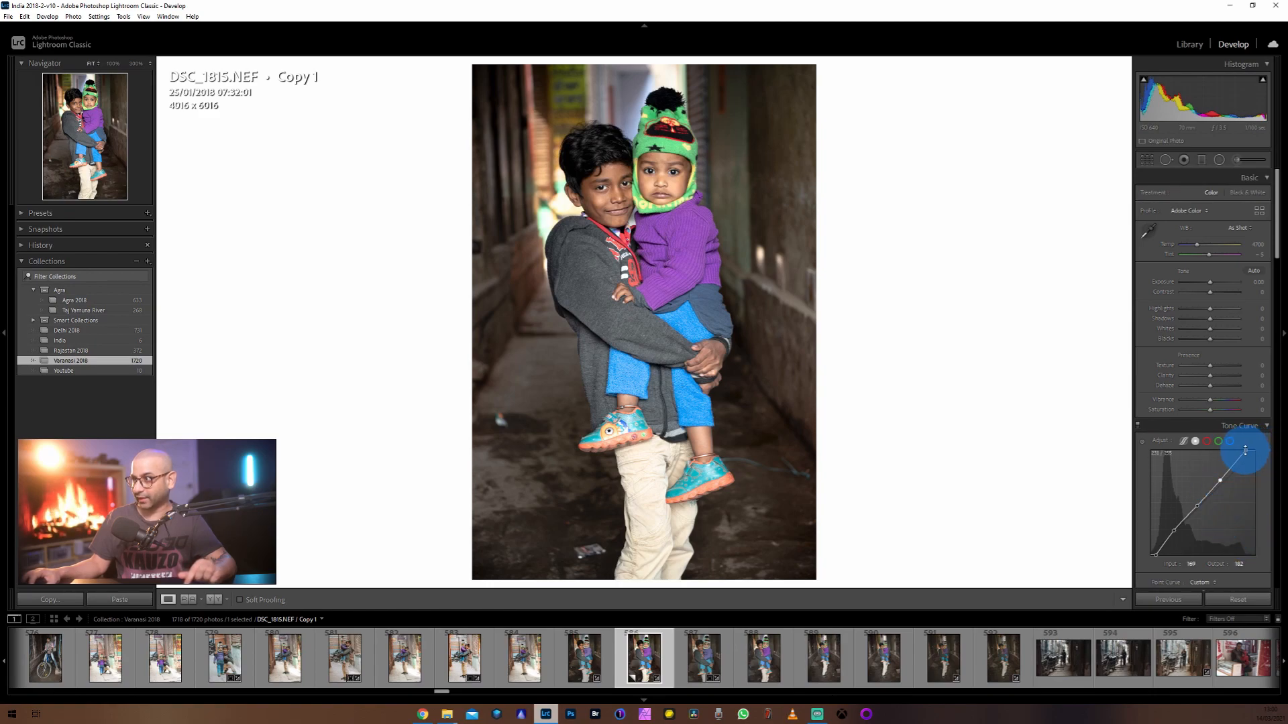
pyautogui.moveTo(1246, 454); pyautogui.dragTo(1263, 462)
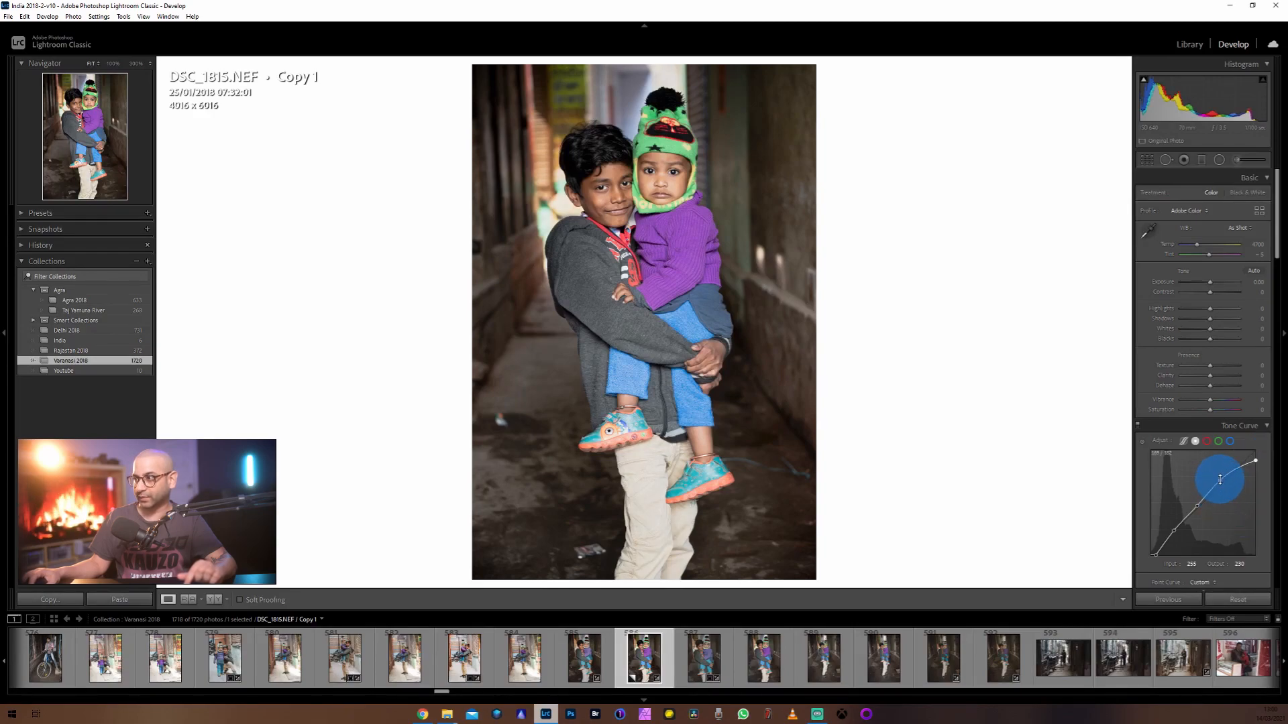
pyautogui.moveTo(1222, 485); pyautogui.dragTo(1224, 487)
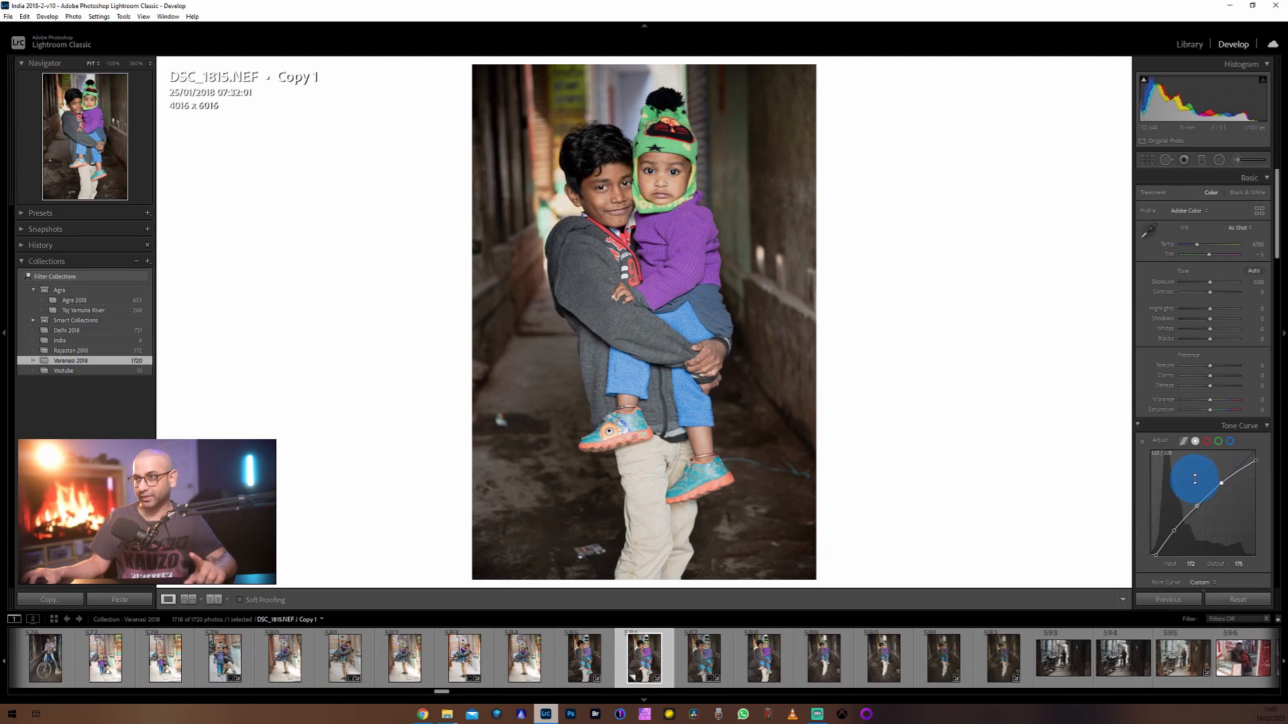
pyautogui.click(1138, 429)
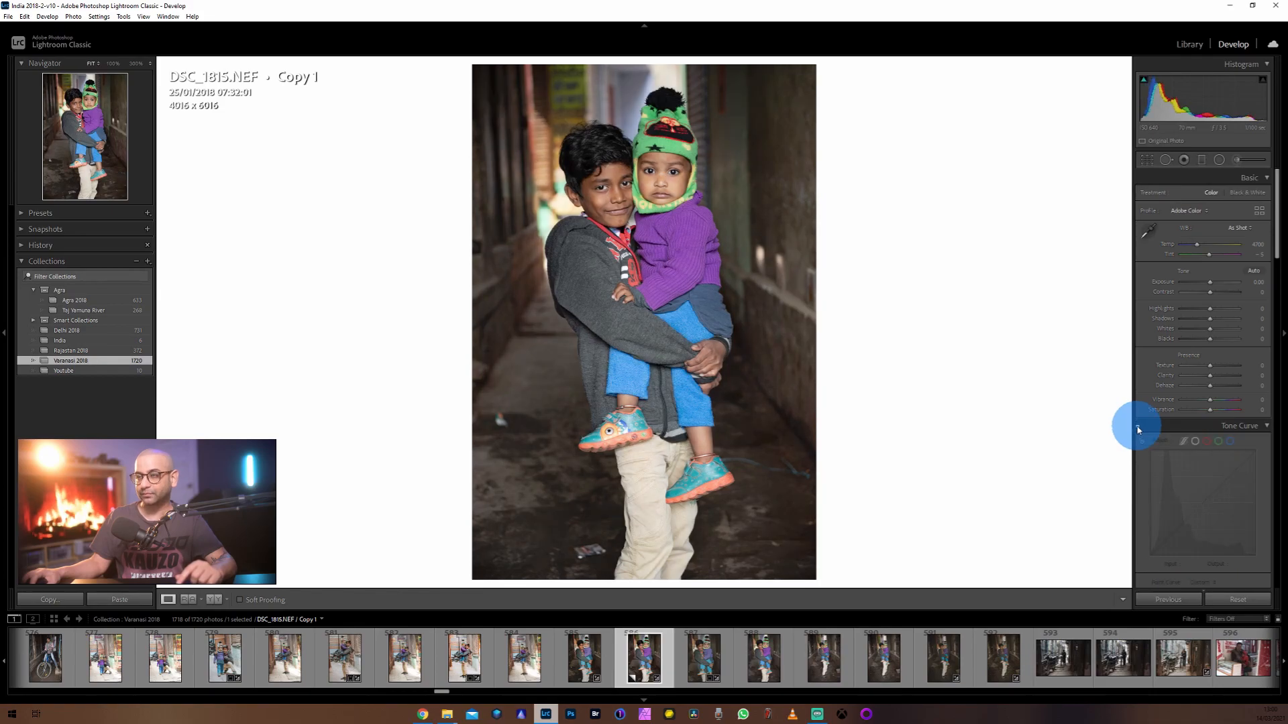
pyautogui.click(1138, 429)
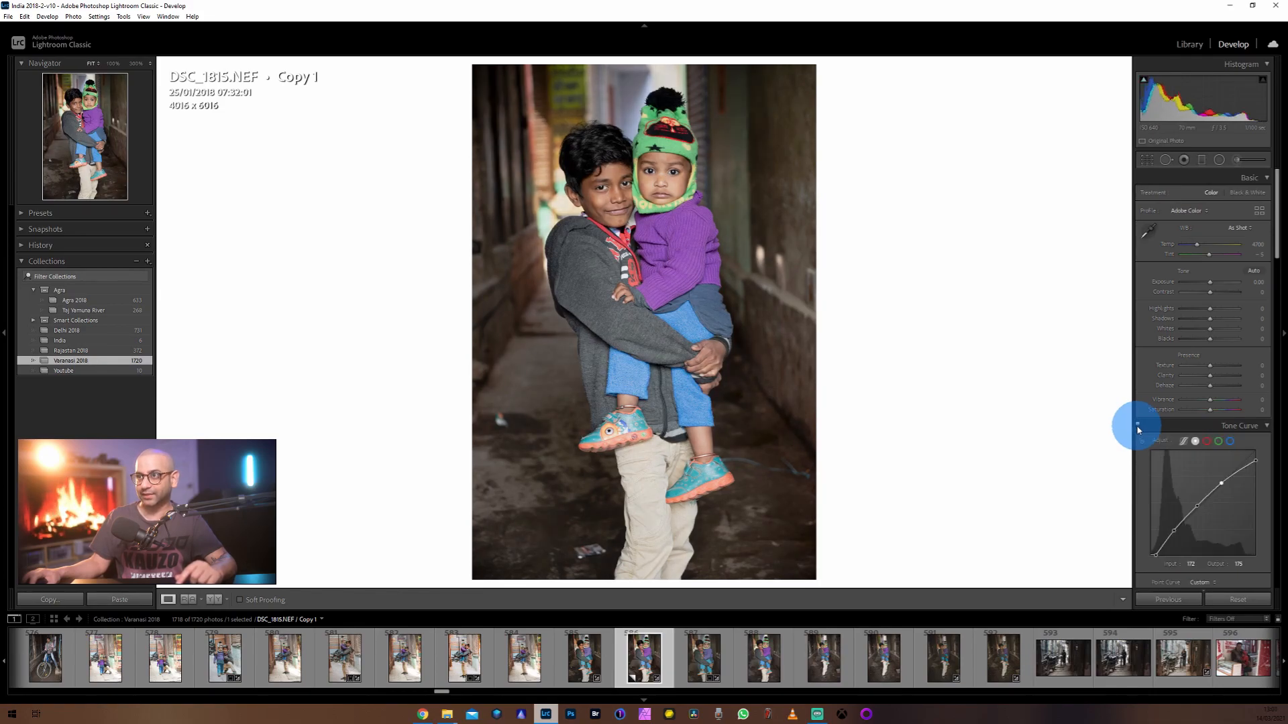
pyautogui.click(1137, 428)
pyautogui.click(1137, 428)
# Examine the children's faces at 100% with the tone curve on and off, and return to the full photo view
pyautogui.click(640, 177)
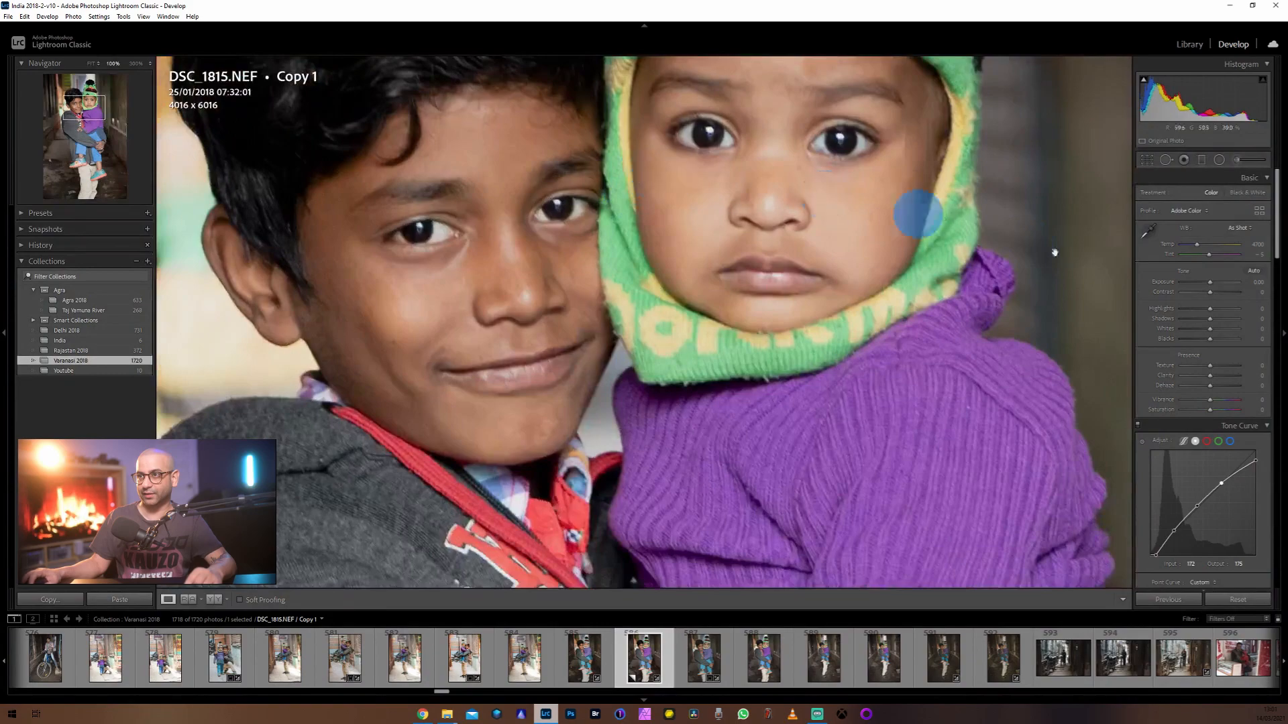
pyautogui.click(1139, 426)
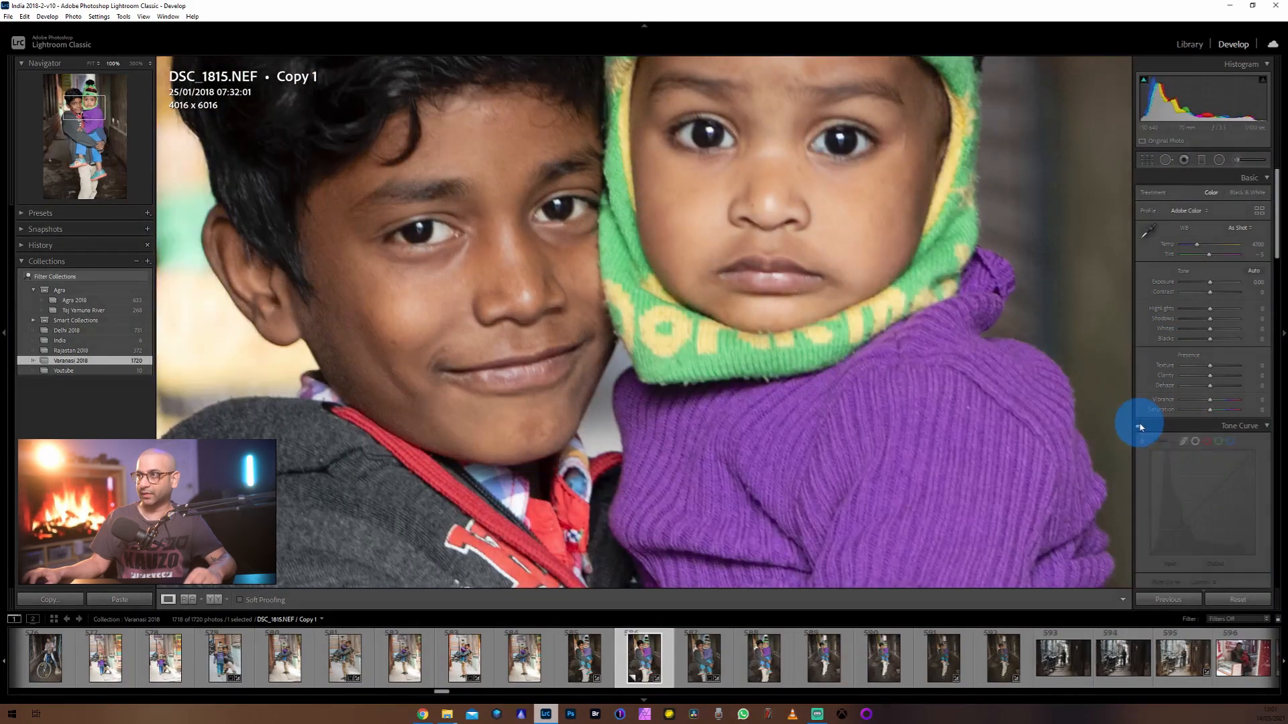
pyautogui.click(1139, 427)
pyautogui.click(1139, 426)
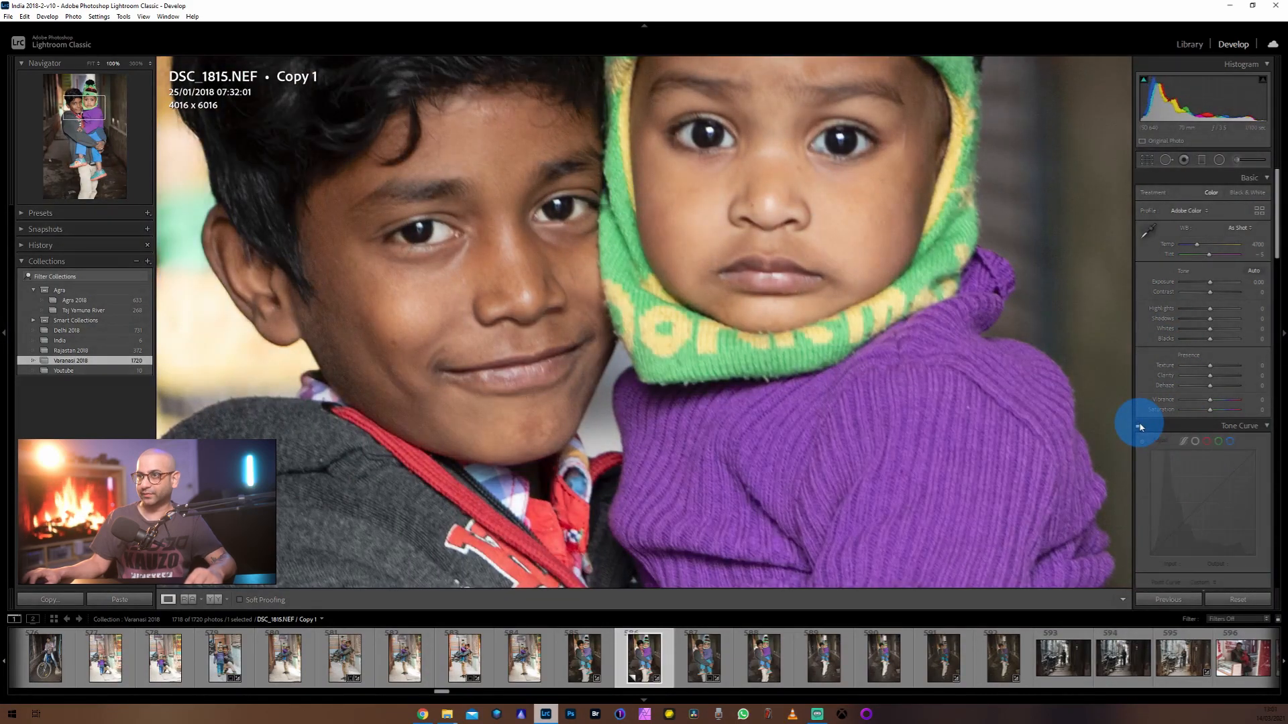
pyautogui.click(1139, 427)
pyautogui.click(844, 336)
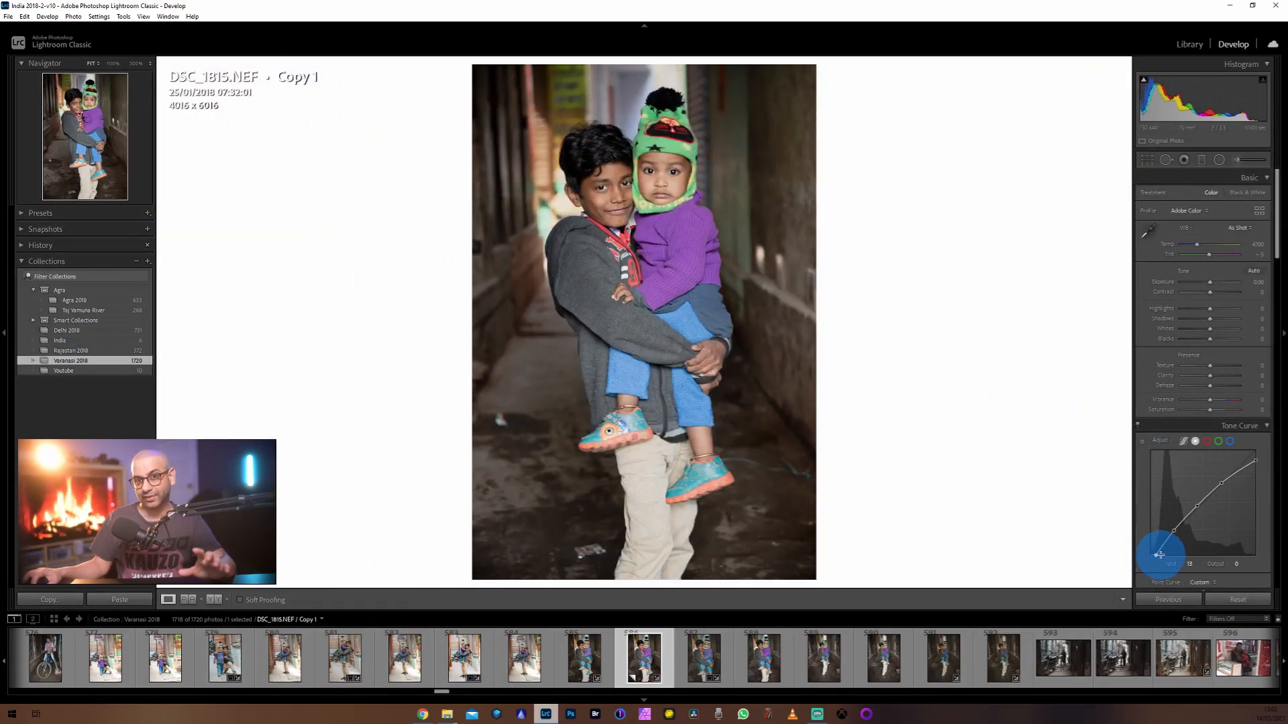
# Fade the portrait's blacks by moving the curve's black point to input 0, output 31, and compare with the curve off
pyautogui.moveTo(1159, 564); pyautogui.dragTo(1131, 547)
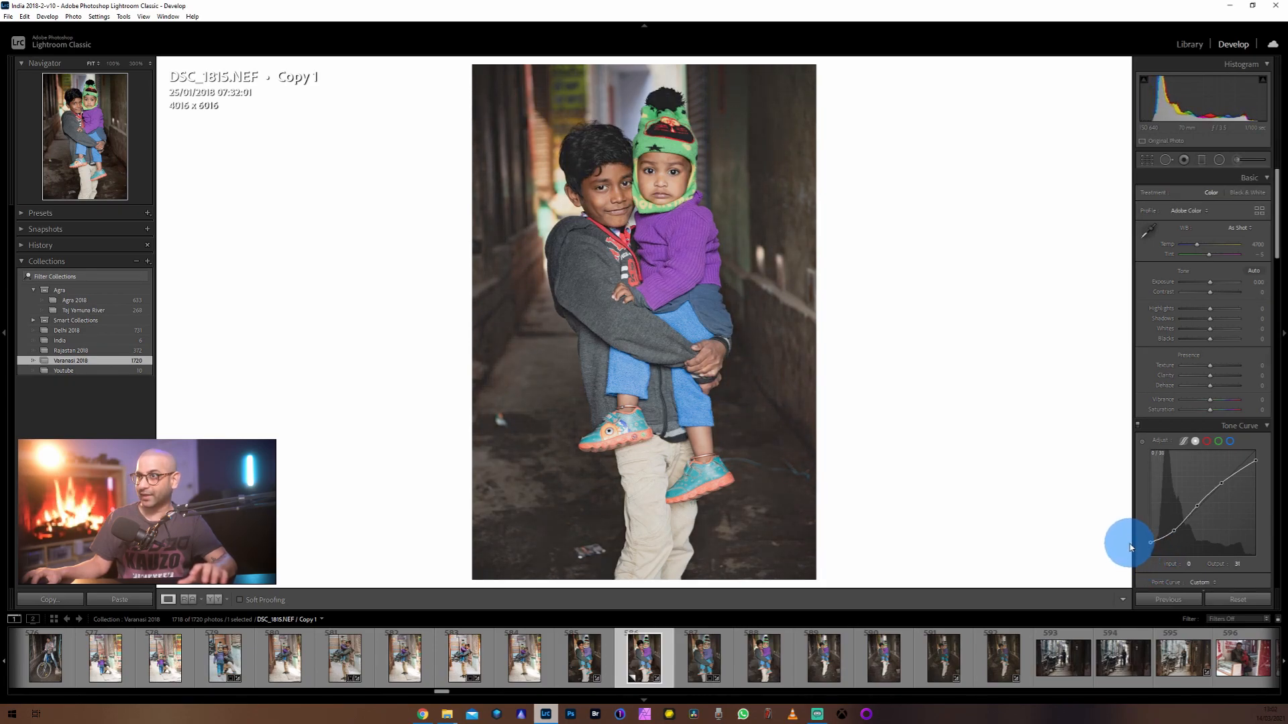
pyautogui.click(1138, 425)
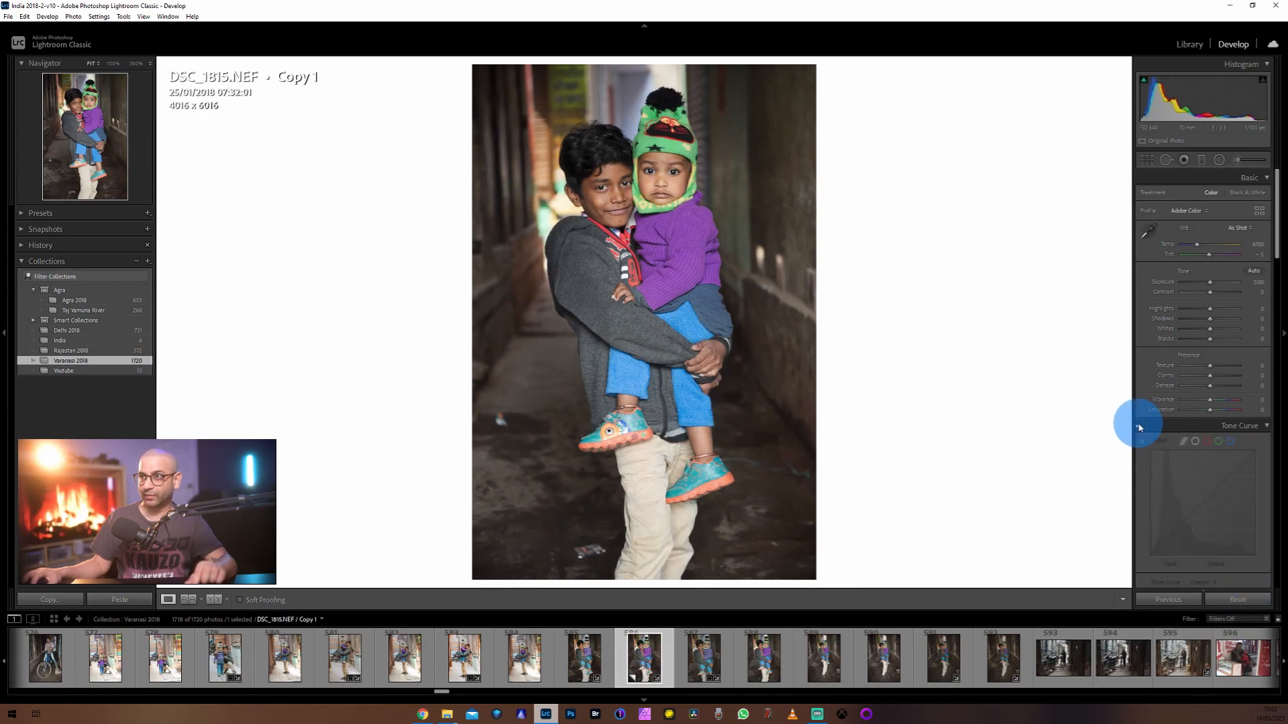
pyautogui.click(1138, 426)
pyautogui.click(1138, 426)
pyautogui.click(1138, 426)
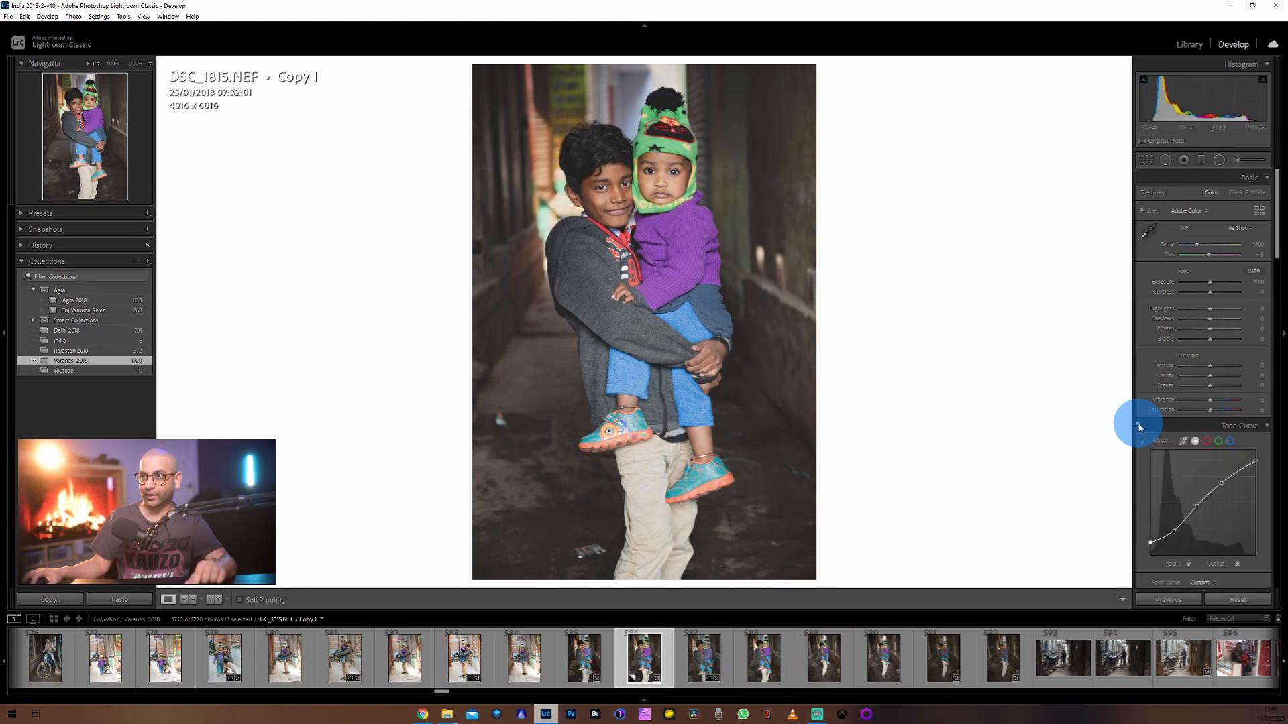
pyautogui.click(1138, 426)
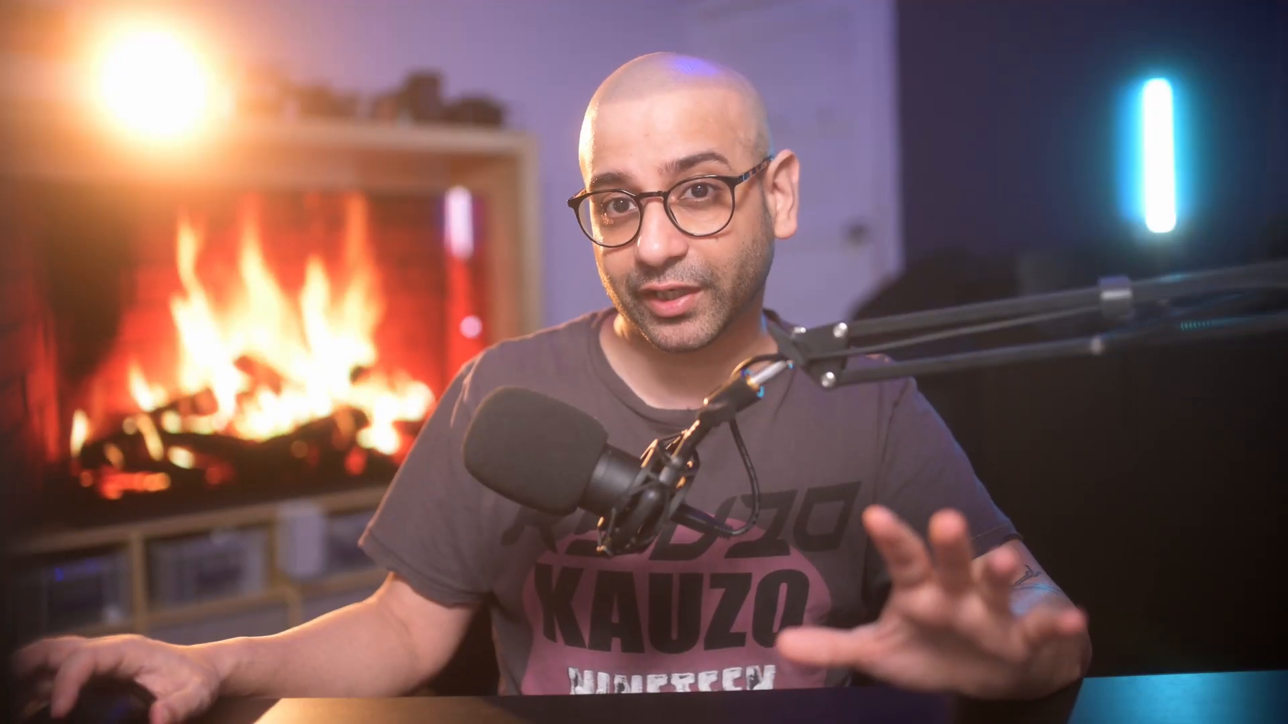